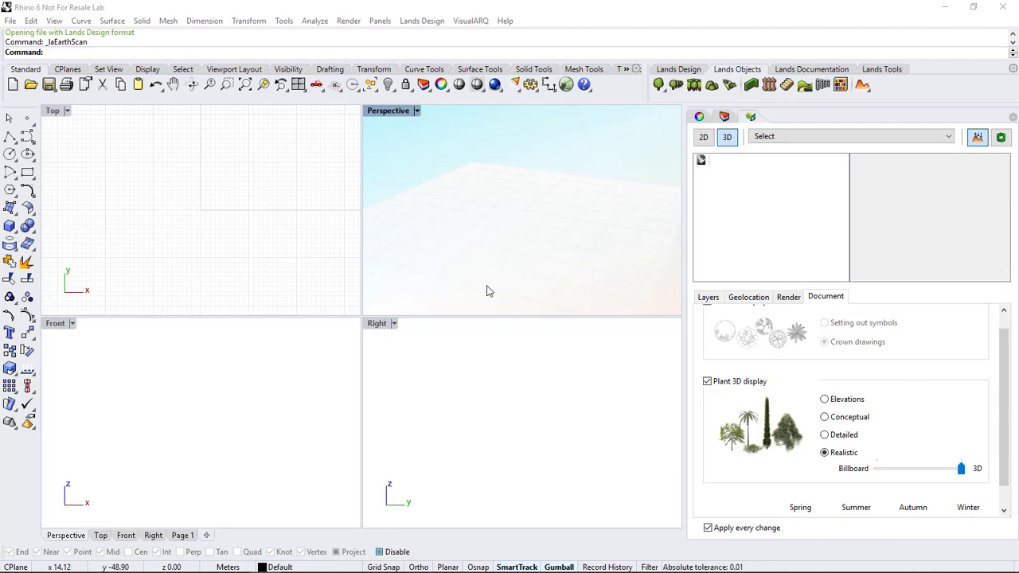
# Reveal the Lands Design Terrain Modeling submenu showing Import Earth Elevation Data
pyautogui.click(865, 86)
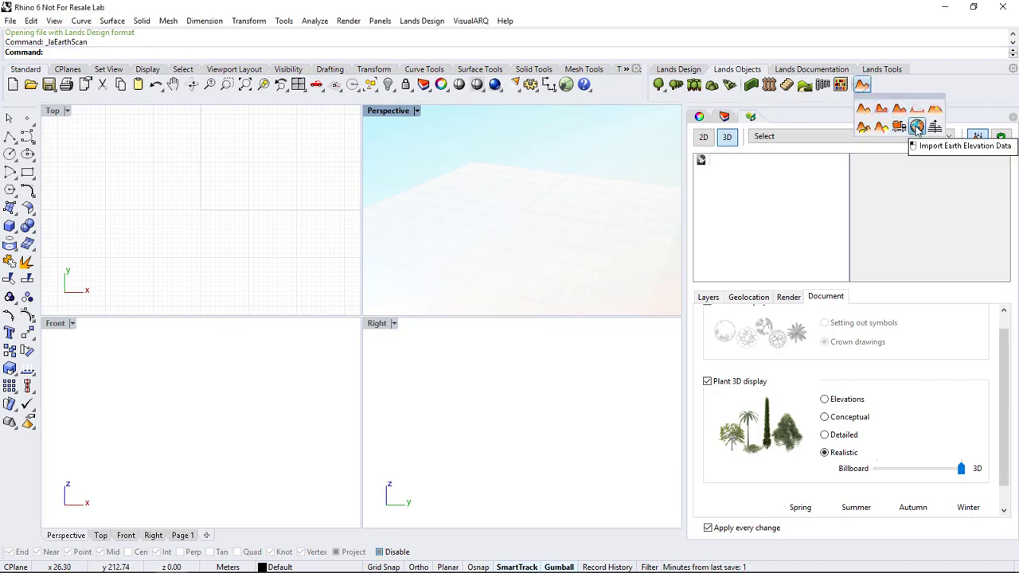
pyautogui.click(425, 22)
pyautogui.moveTo(453, 64)
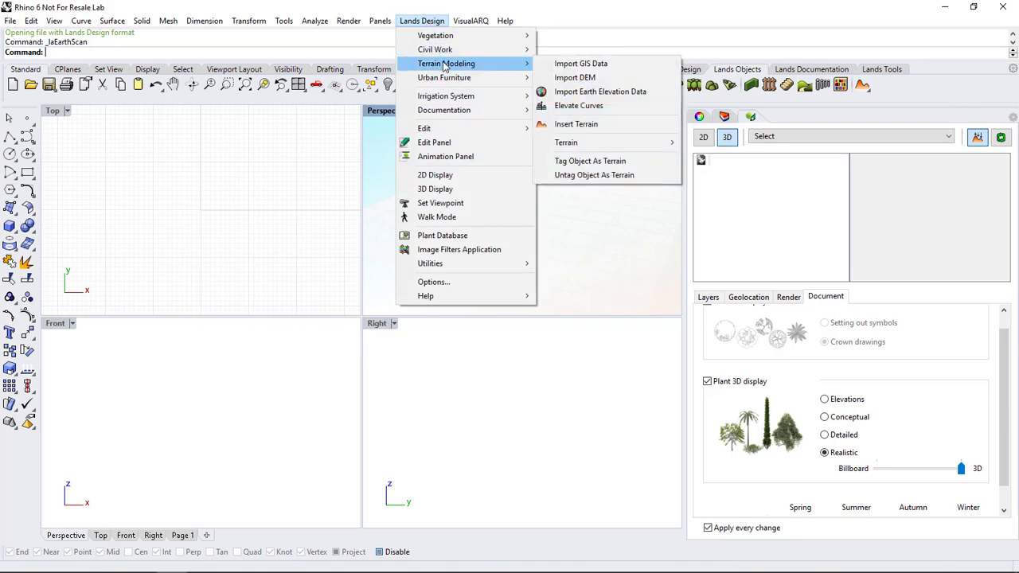
# Launch Import Earth Elevation Data, pan and zoom its satellite map, and bring up place search
pyautogui.click(611, 93)
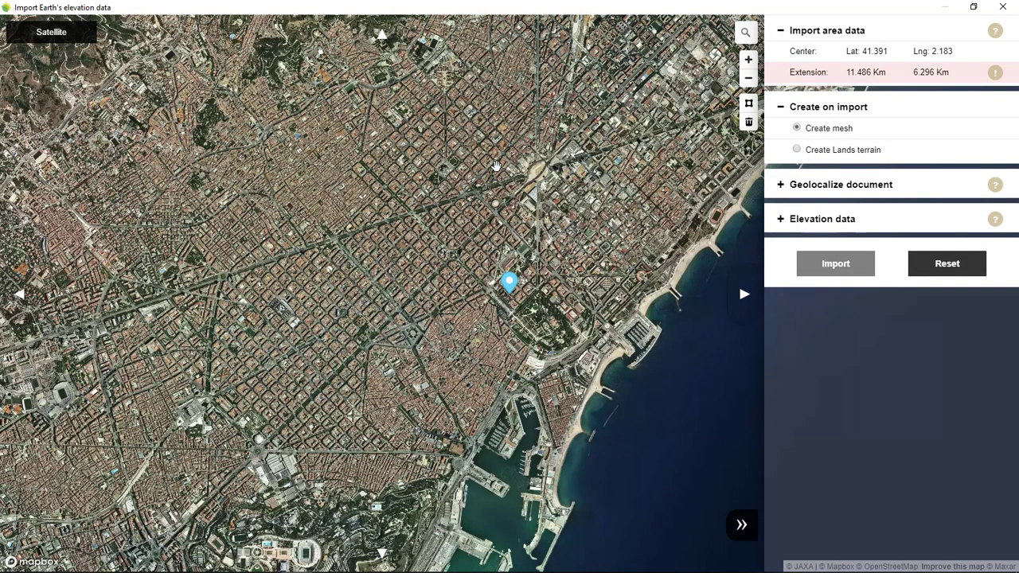
pyautogui.moveTo(495, 167); pyautogui.dragTo(464, 198)
pyautogui.scroll(-2, 362, 278)
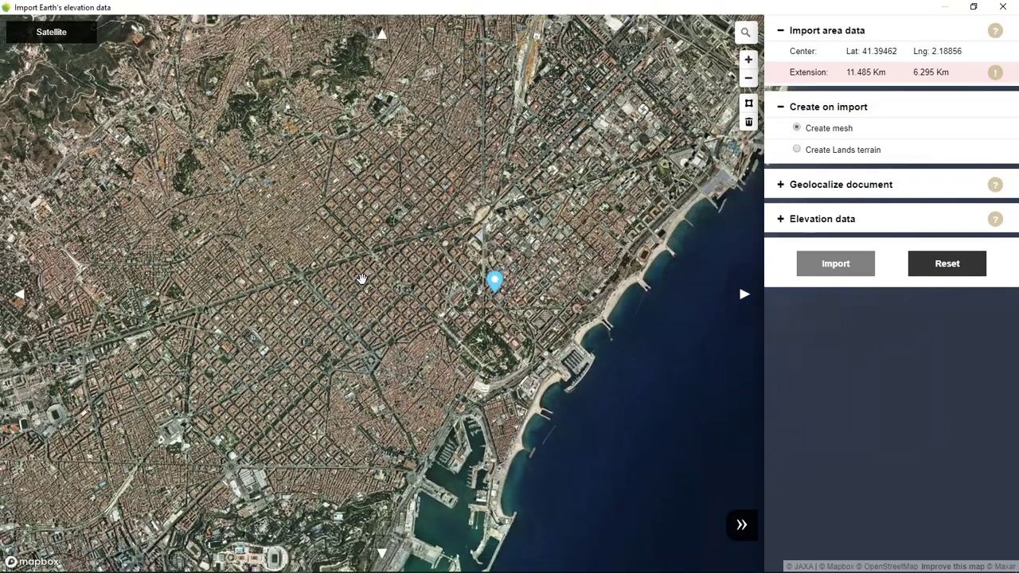
pyautogui.moveTo(334, 210); pyautogui.dragTo(401, 259)
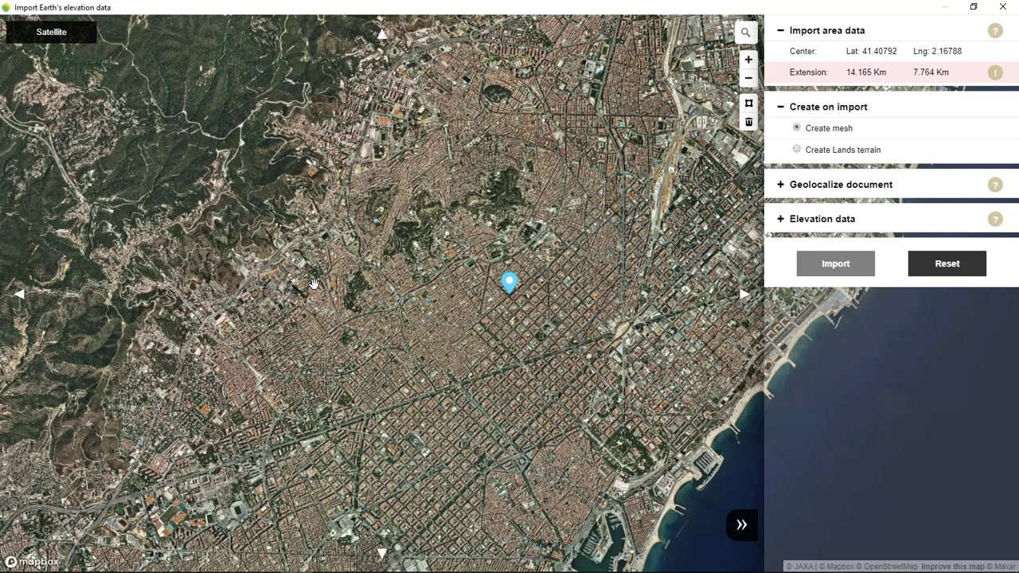
pyautogui.click(744, 36)
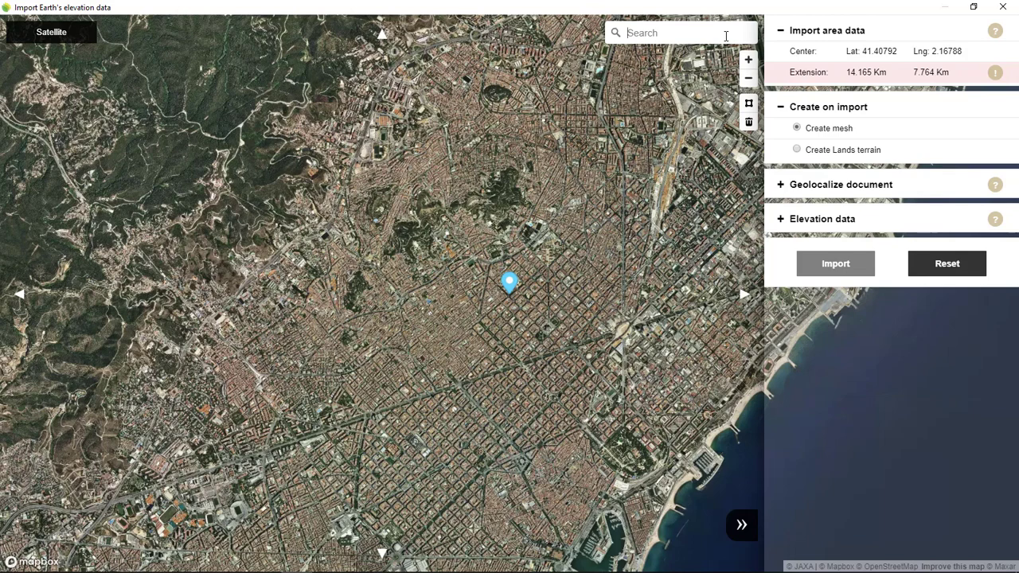
# Search for 'Andorra' and jump the map to the first suggestion
pyautogui.write('ANDORR')
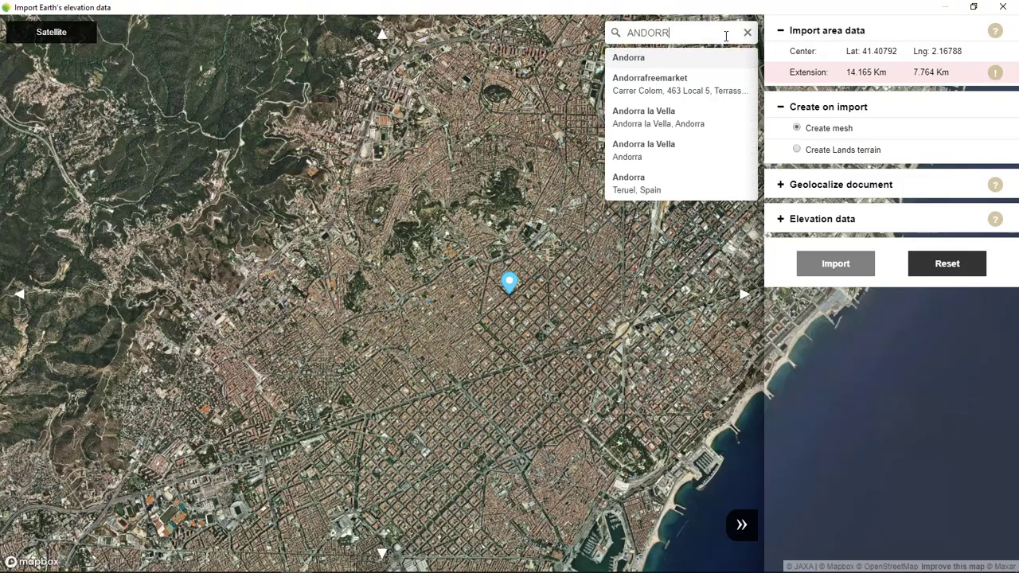
pyautogui.click(708, 64)
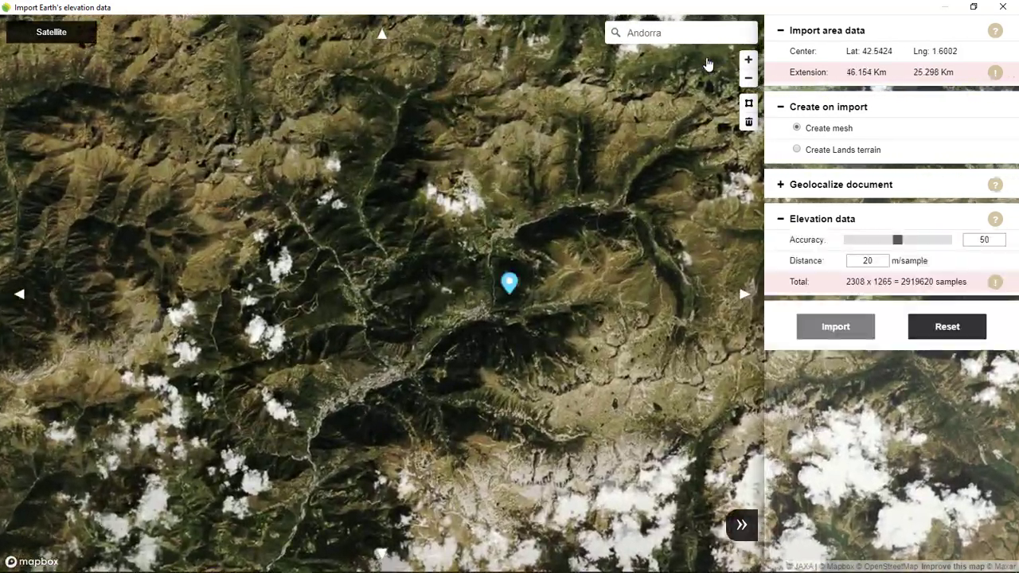
# Zoom the map in until the import area spans 9803 × 5373 m, under 10 km
pyautogui.scroll(2, 365, 413)
pyautogui.scroll(2, 366, 413)
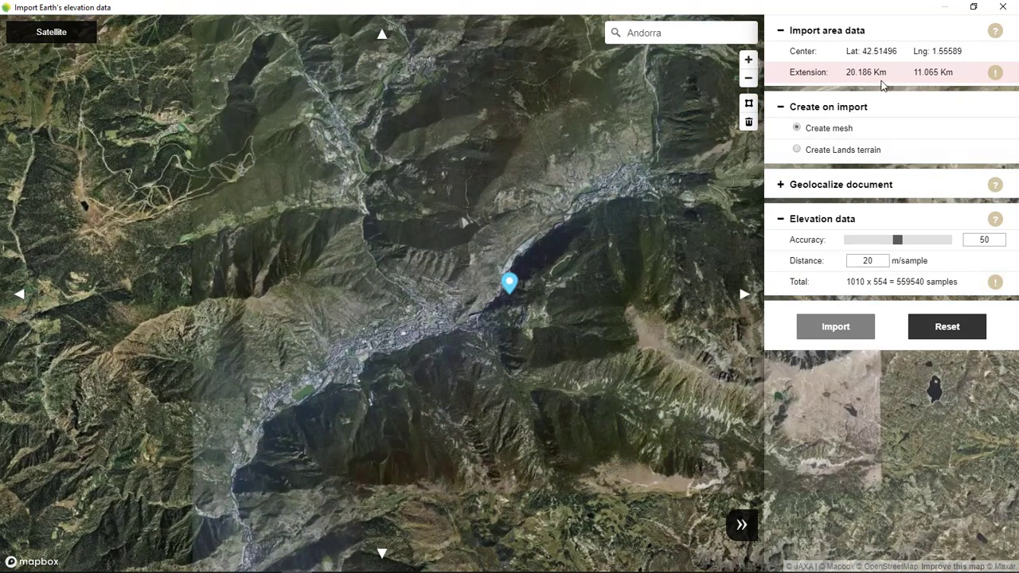
pyautogui.moveTo(999, 76)
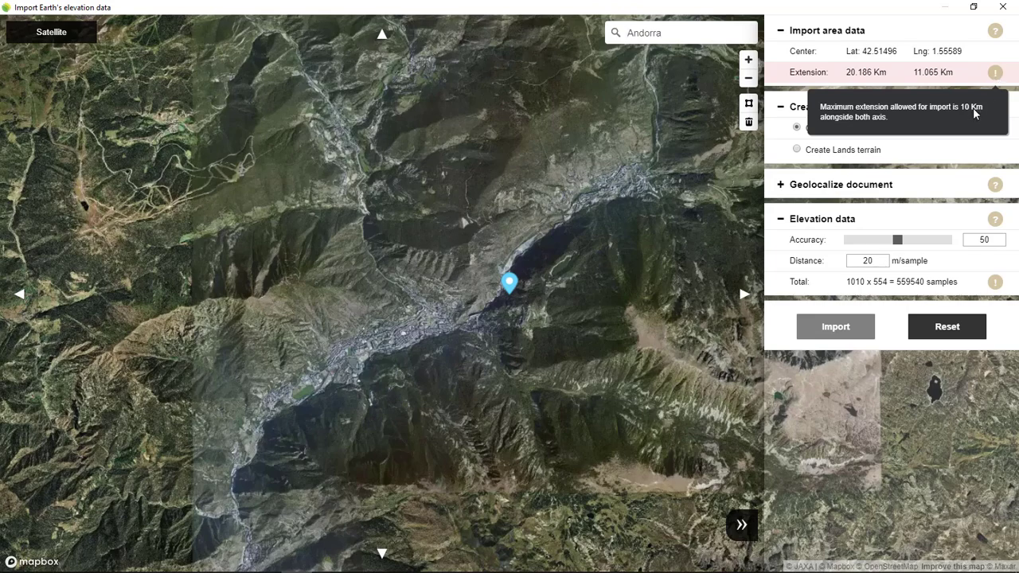
pyautogui.scroll(1, 408, 392)
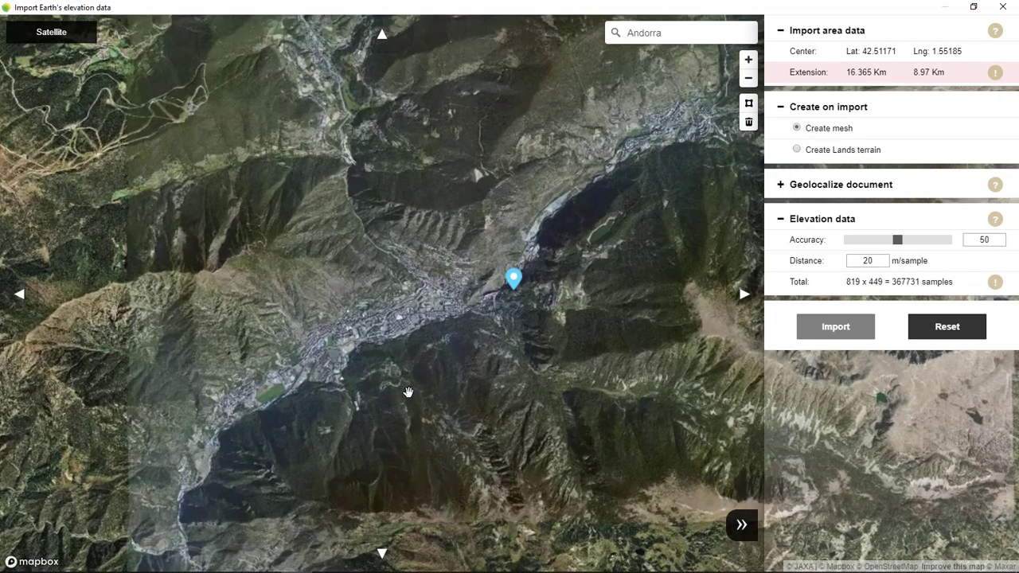
pyautogui.scroll(3, 408, 392)
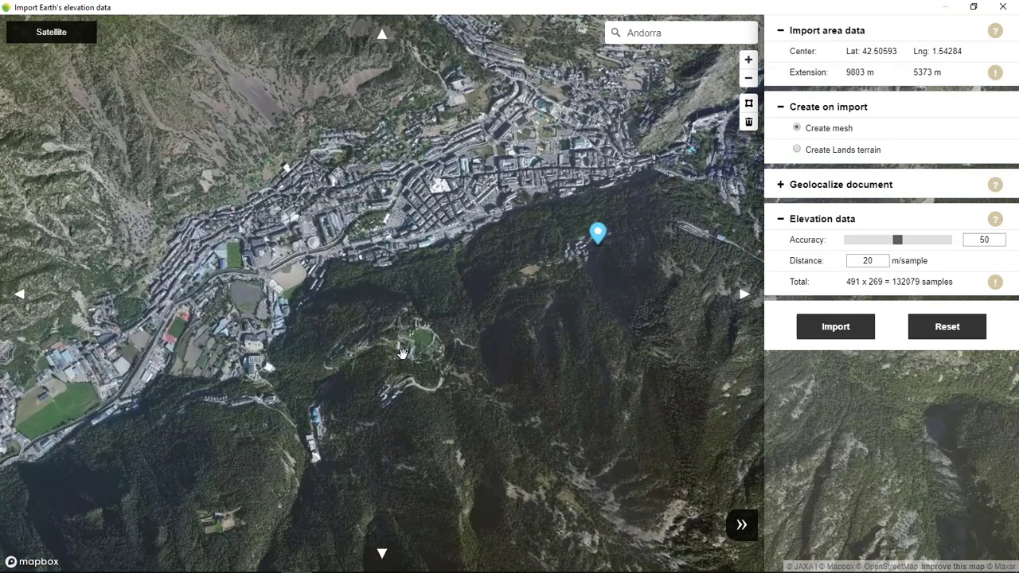
pyautogui.scroll(4, 402, 353)
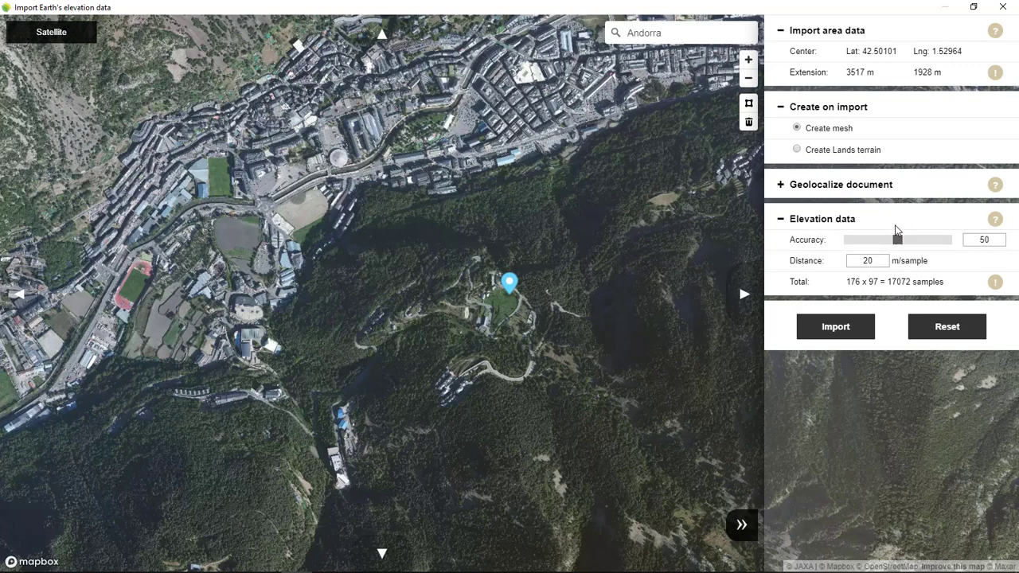
# Set elevation Accuracy to 54, sampling every 19 m over a 3517 × 1928 m area
pyautogui.moveTo(897, 239)
pyautogui.mouseDown()
pyautogui.moveTo(875, 247)
pyautogui.moveTo(901, 241)
pyautogui.mouseUp()
pyautogui.click(73, 37)
pyautogui.click(51, 48)
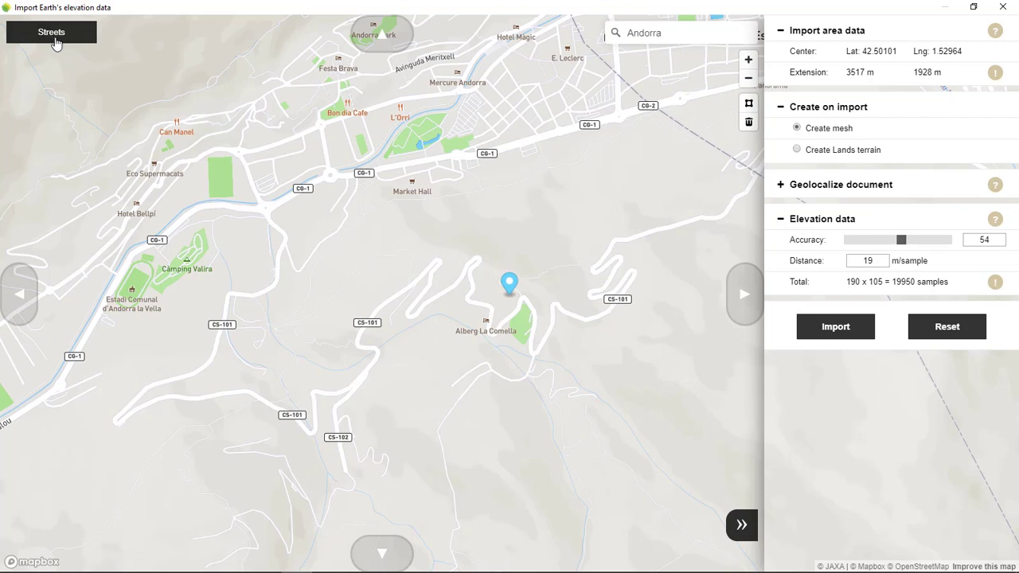
pyautogui.click(56, 38)
pyautogui.click(53, 59)
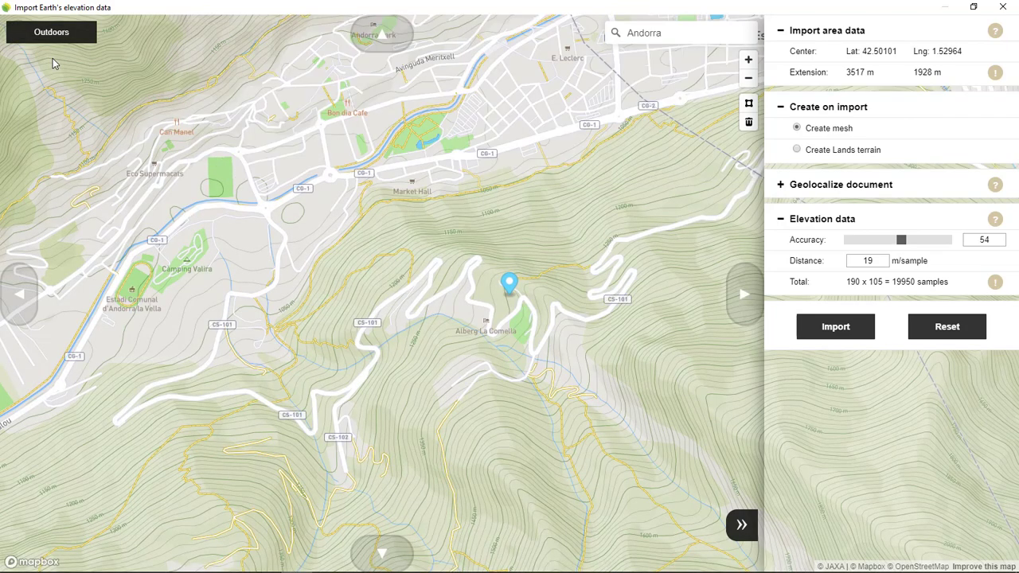
pyautogui.click(57, 36)
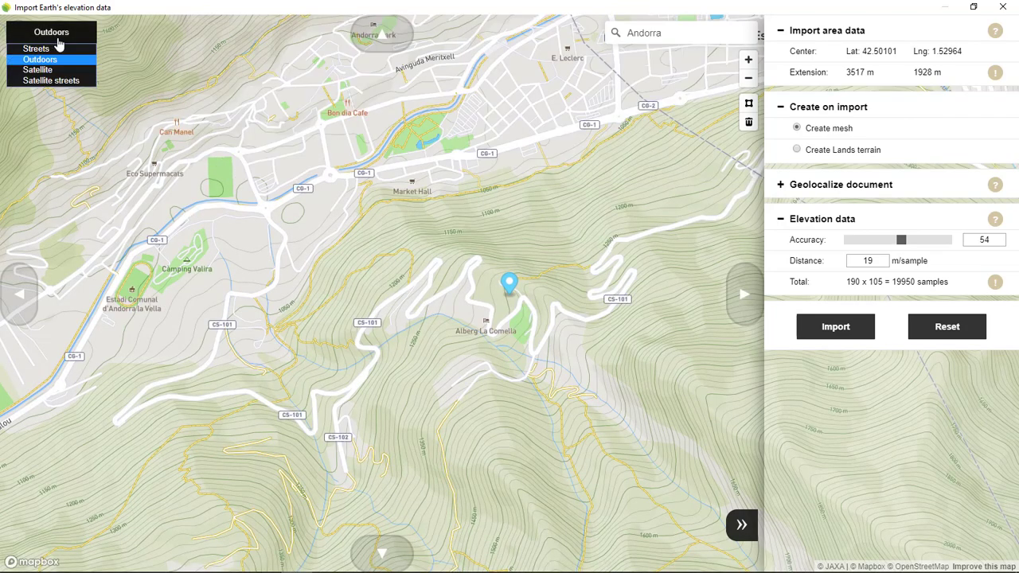
pyautogui.click(51, 81)
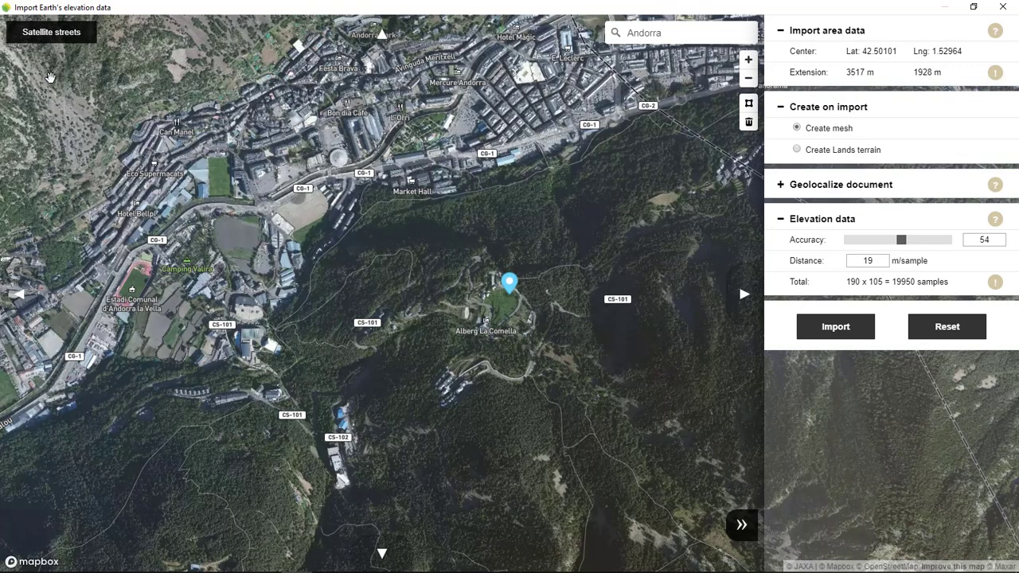
pyautogui.click(51, 32)
pyautogui.click(47, 70)
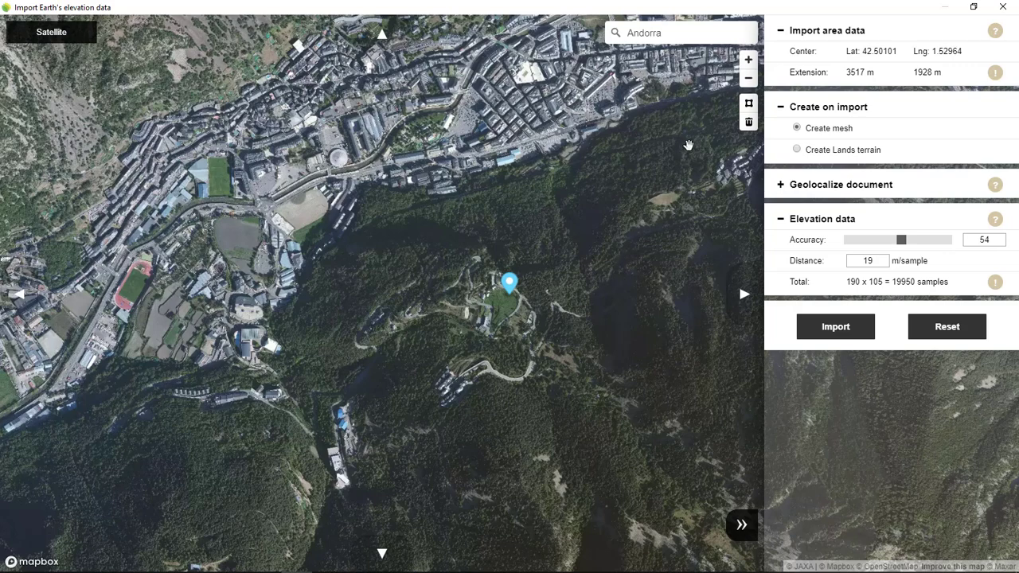
# Draw a 2989 × 1651 m import area over the hillside and import it as a textured mesh
pyautogui.click(748, 105)
pyautogui.moveTo(117, 75)
pyautogui.mouseDown()
pyautogui.moveTo(546, 412)
pyautogui.moveTo(692, 491)
pyautogui.moveTo(741, 496)
pyautogui.mouseUp()
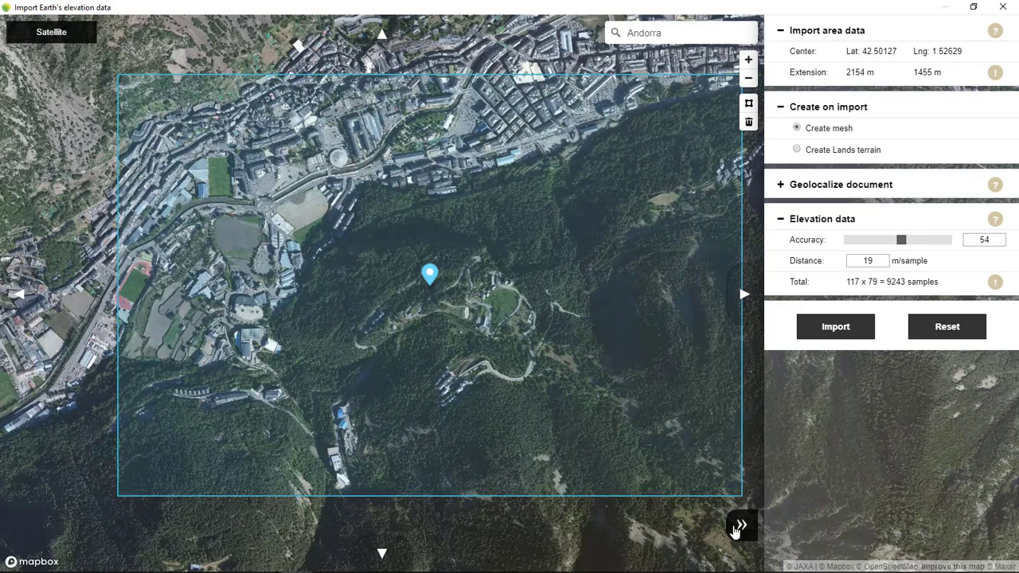
pyautogui.click(742, 525)
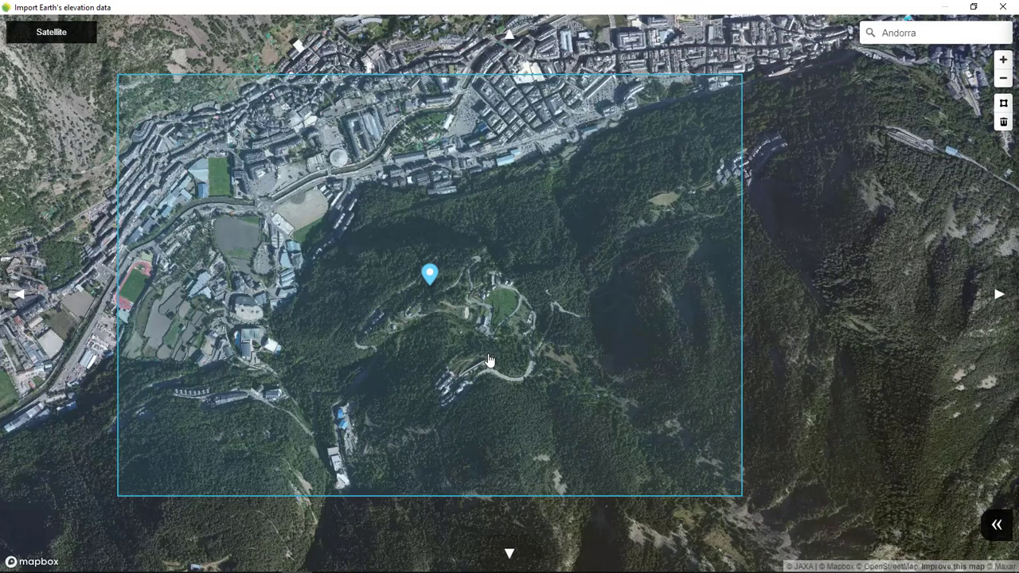
pyautogui.click(1003, 102)
pyautogui.moveTo(78, 64); pyautogui.dragTo(945, 542)
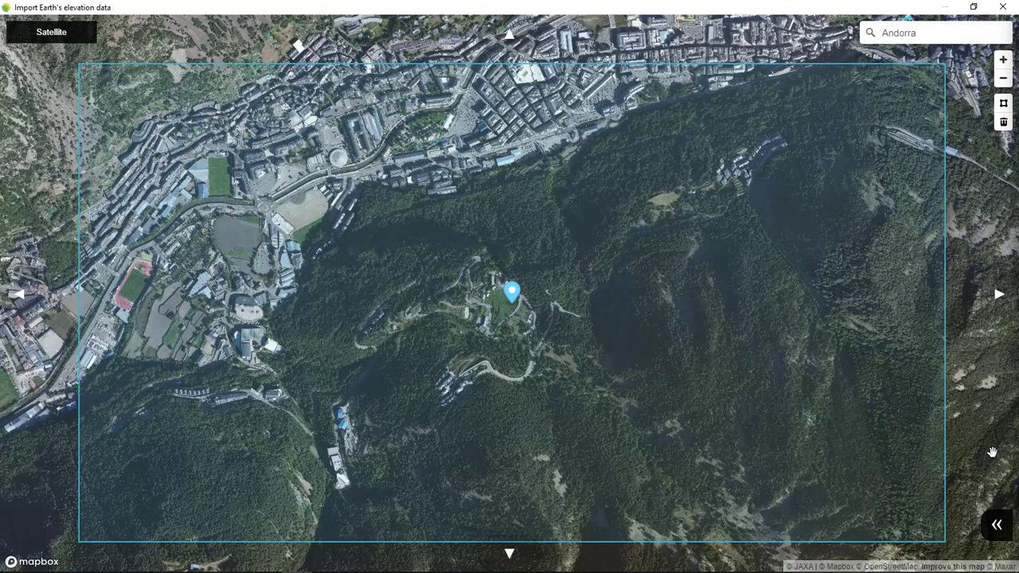
pyautogui.click(1002, 530)
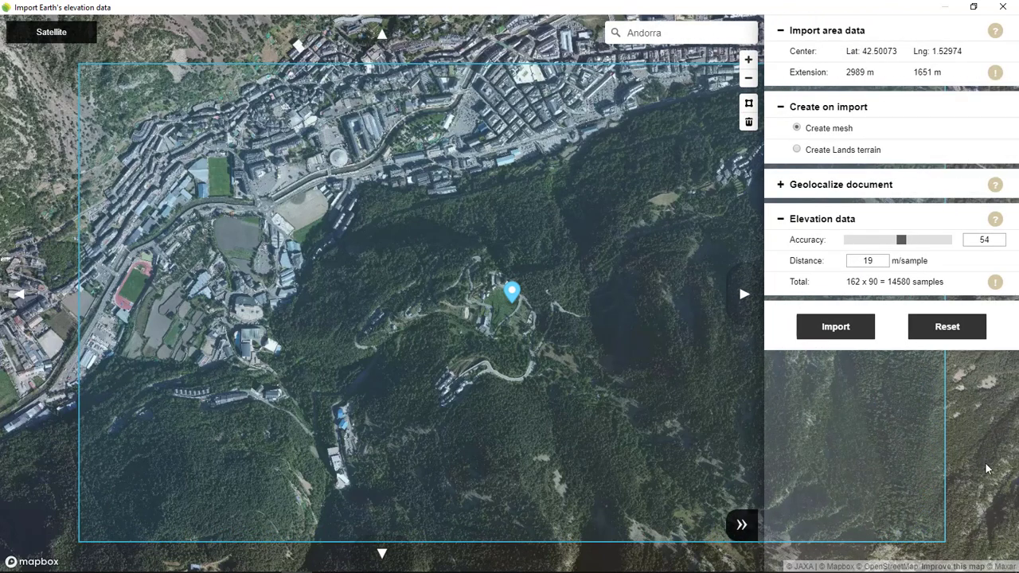
pyautogui.click(843, 336)
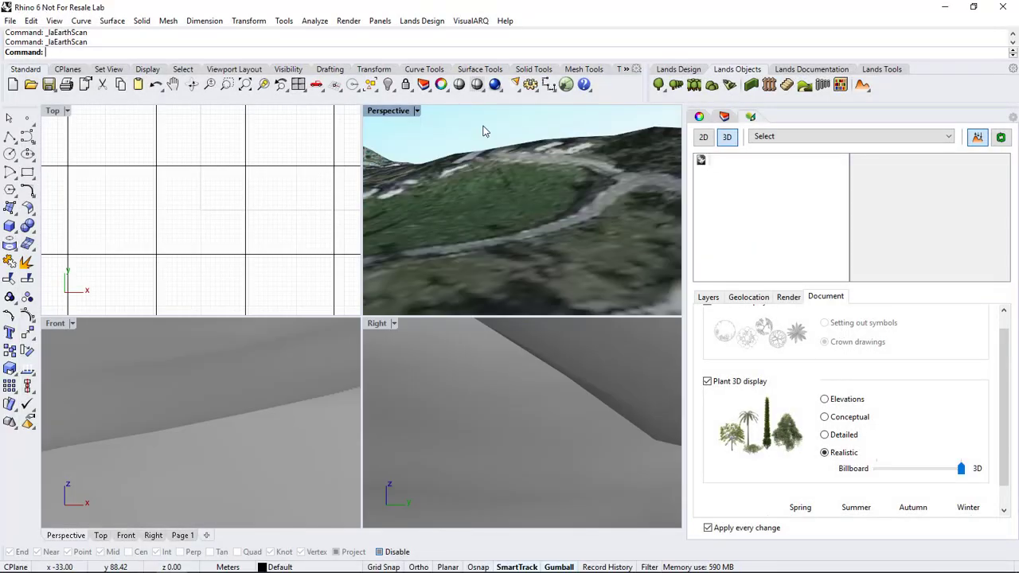
# Maximize Perspective, orbit around the Andorra hillside mesh, and select it to confirm its terrain tag
pyautogui.doubleClick(402, 112)
pyautogui.scroll(-2, 387, 241)
pyautogui.moveTo(387, 241); pyautogui.dragTo(491, 303, button='right')
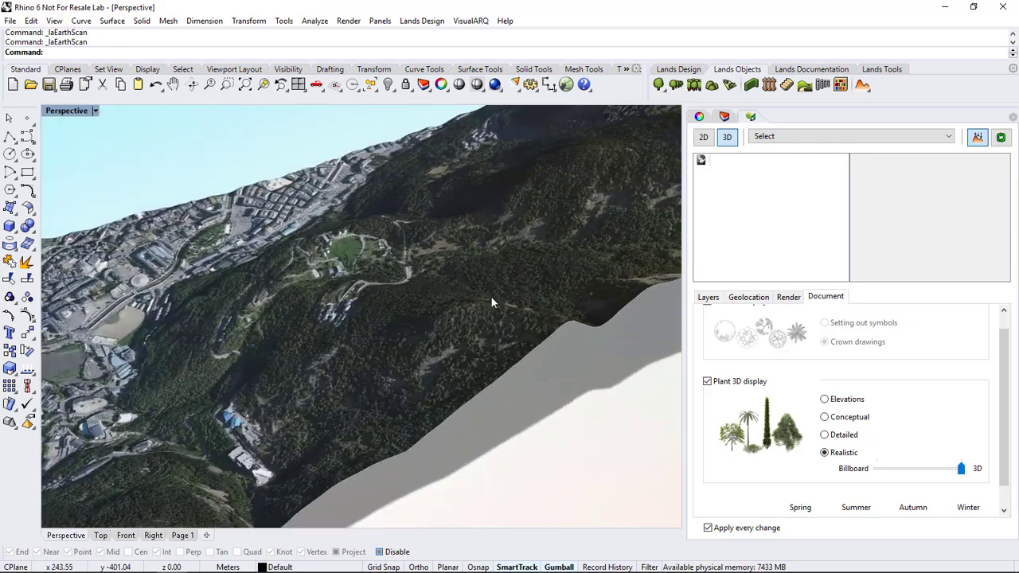
pyautogui.scroll(-3, 491, 302)
pyautogui.moveTo(388, 317); pyautogui.dragTo(378, 239, button='right')
pyautogui.scroll(3, 378, 239)
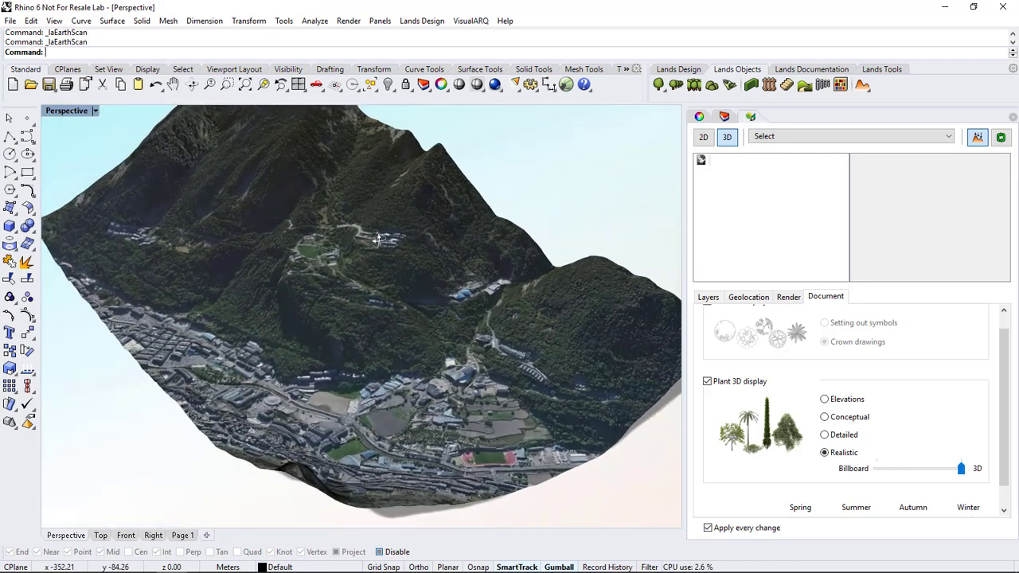
pyautogui.click(94, 110)
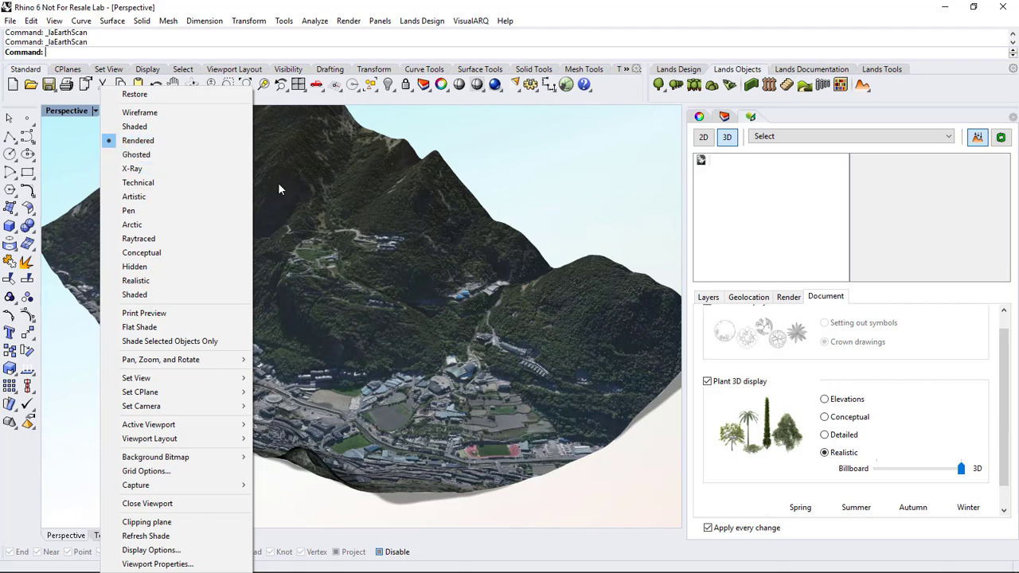
pyautogui.click(325, 200)
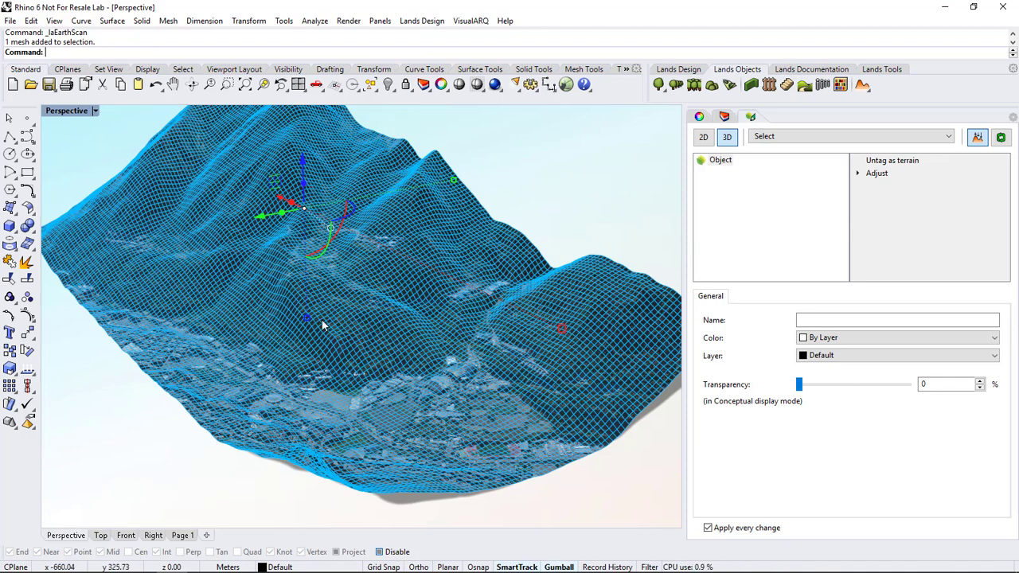
pyautogui.click(561, 189)
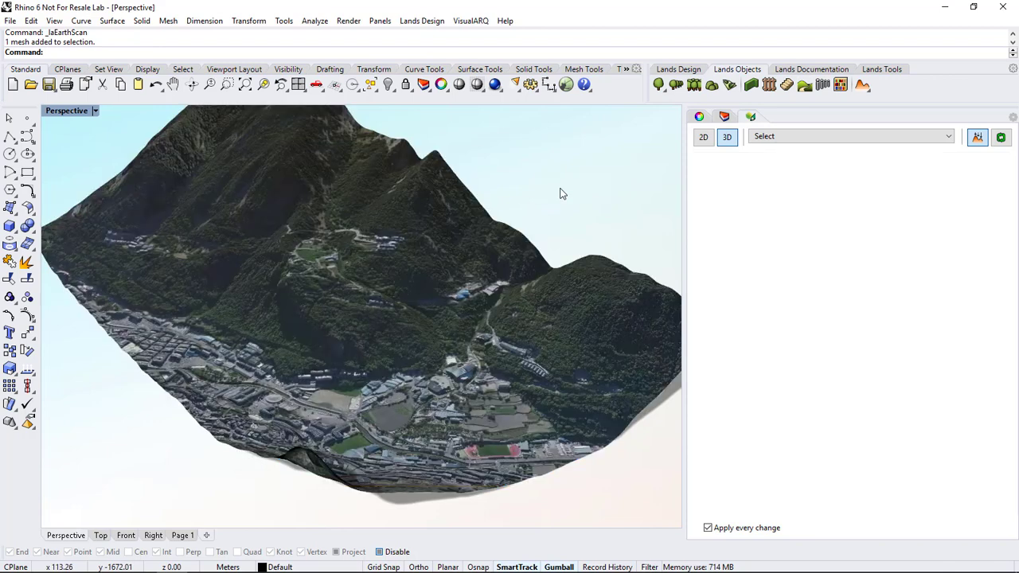
pyautogui.moveTo(509, 264); pyautogui.dragTo(291, 354, button='right')
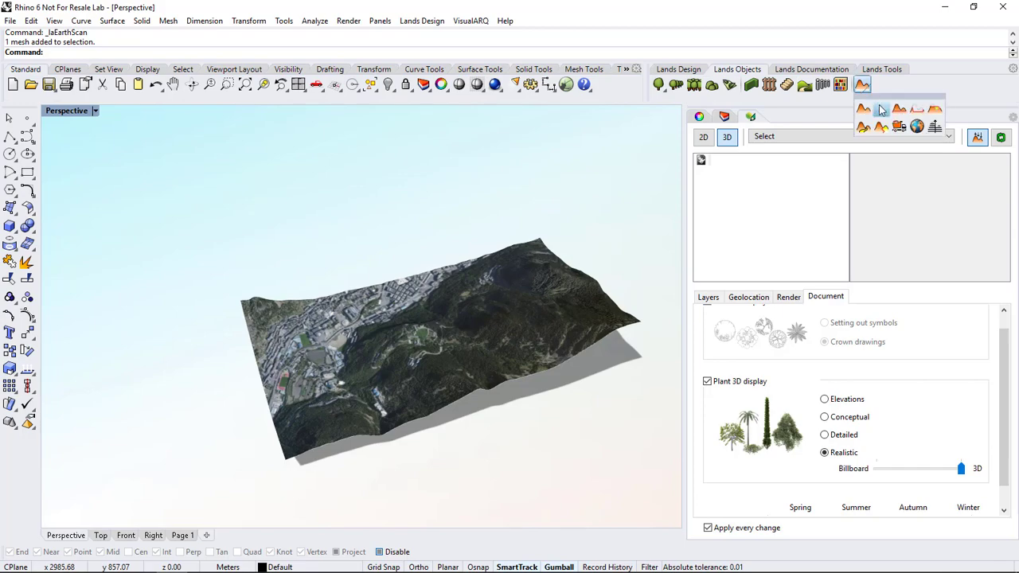
# Shift the elevation import north over the town and import a second textured terrain mesh
pyautogui.click(862, 84)
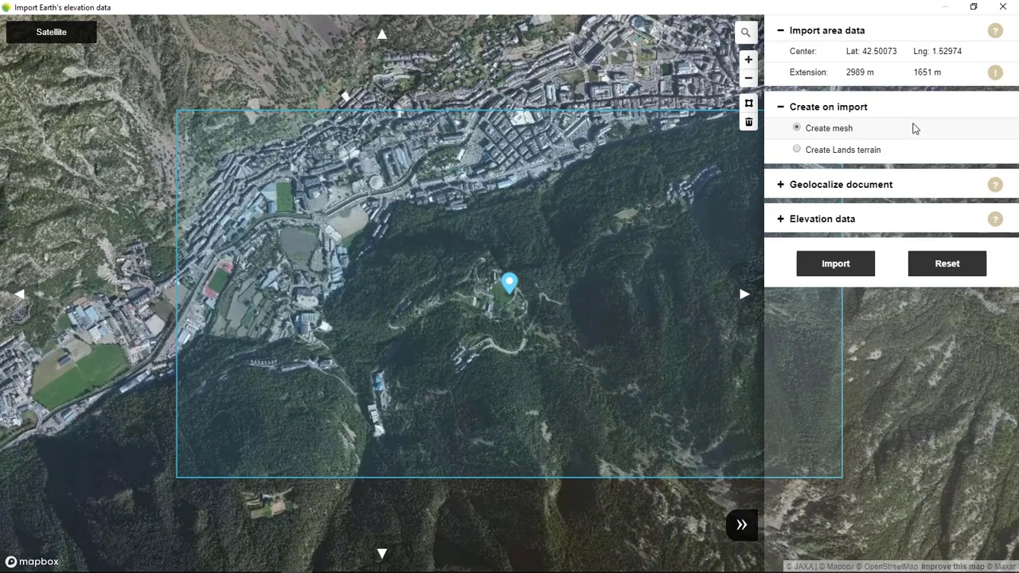
pyautogui.click(382, 36)
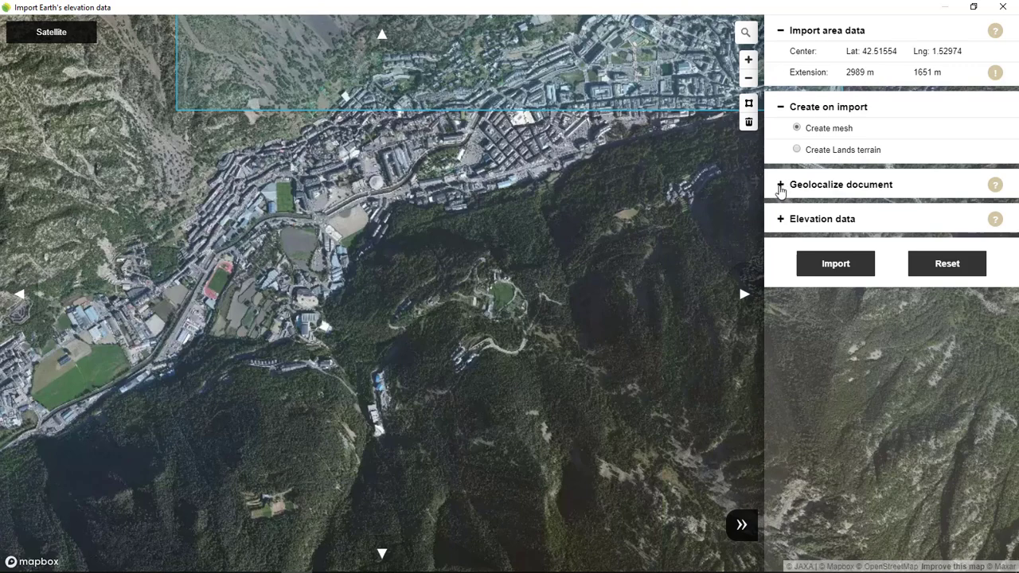
pyautogui.click(781, 185)
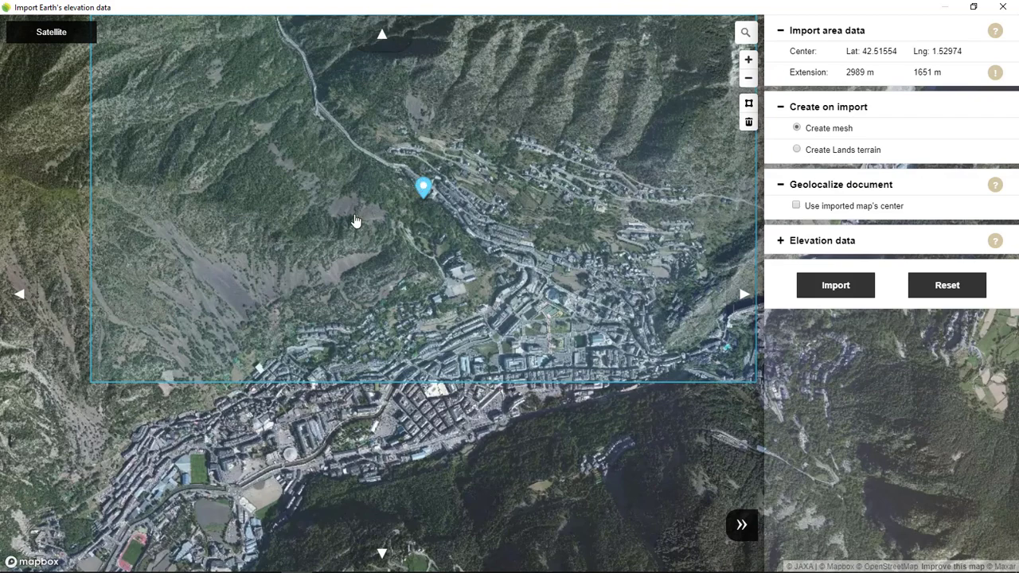
pyautogui.click(836, 285)
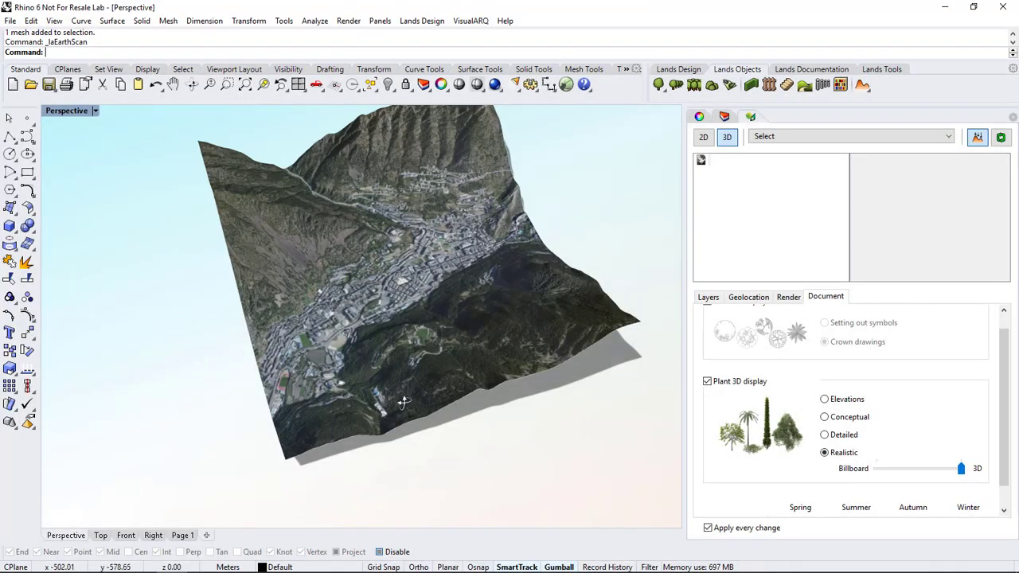
pyautogui.moveTo(518, 363); pyautogui.dragTo(293, 350, button='right')
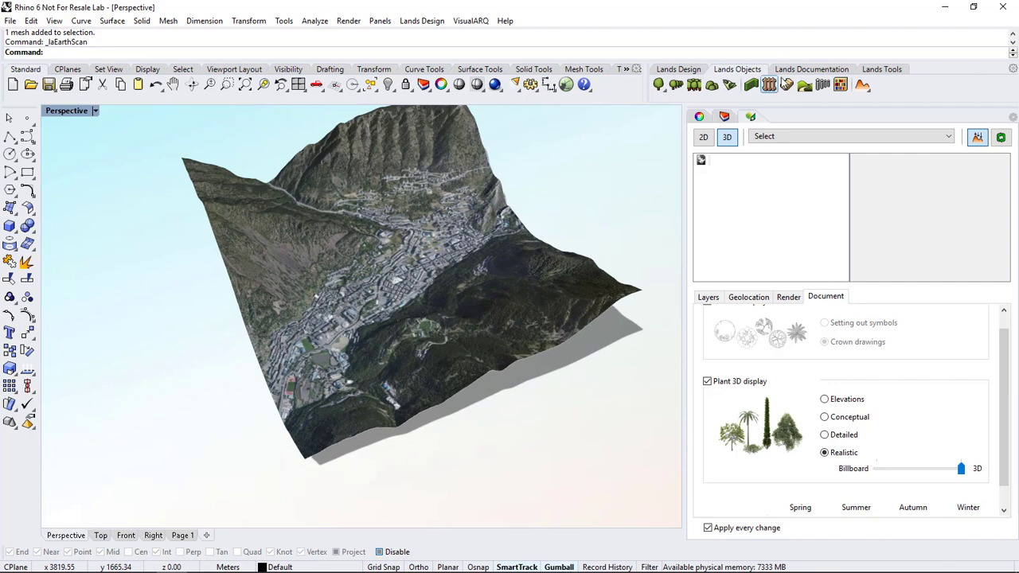
# Rerun the elevation import shifted one width west to Lng 1.49338 and import a third tile
pyautogui.rightClick(154, 52)
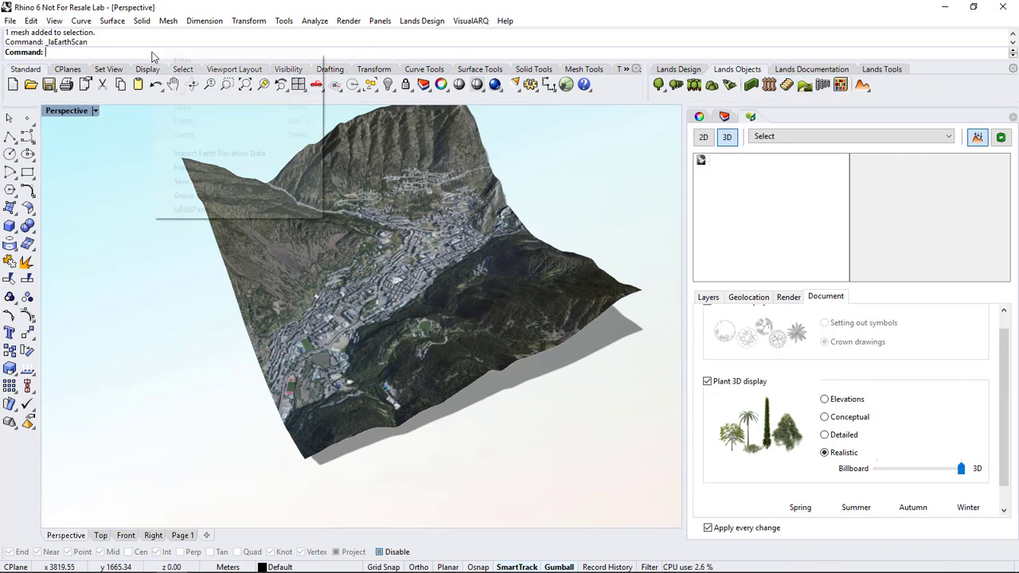
pyautogui.click(204, 154)
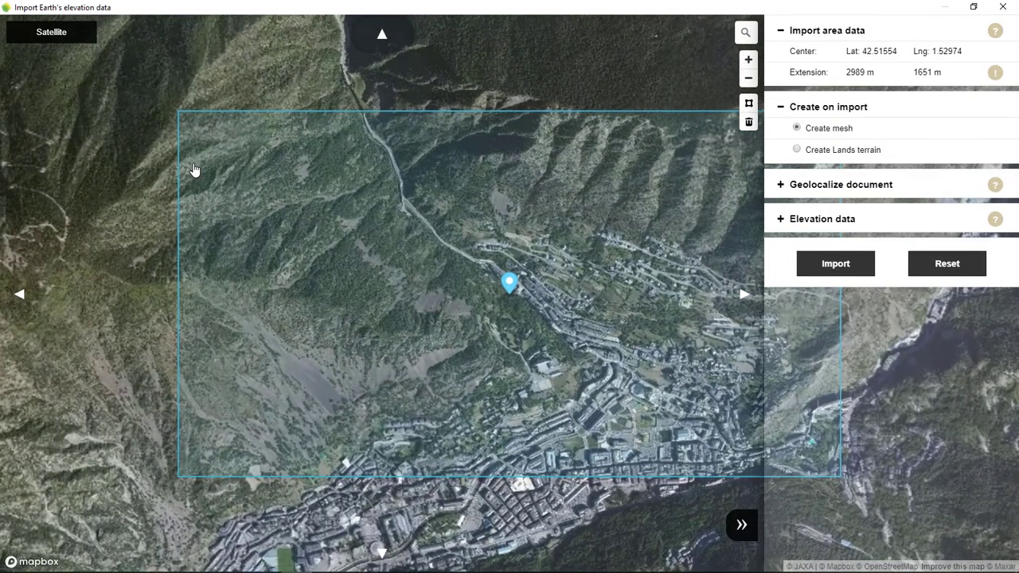
pyautogui.click(18, 295)
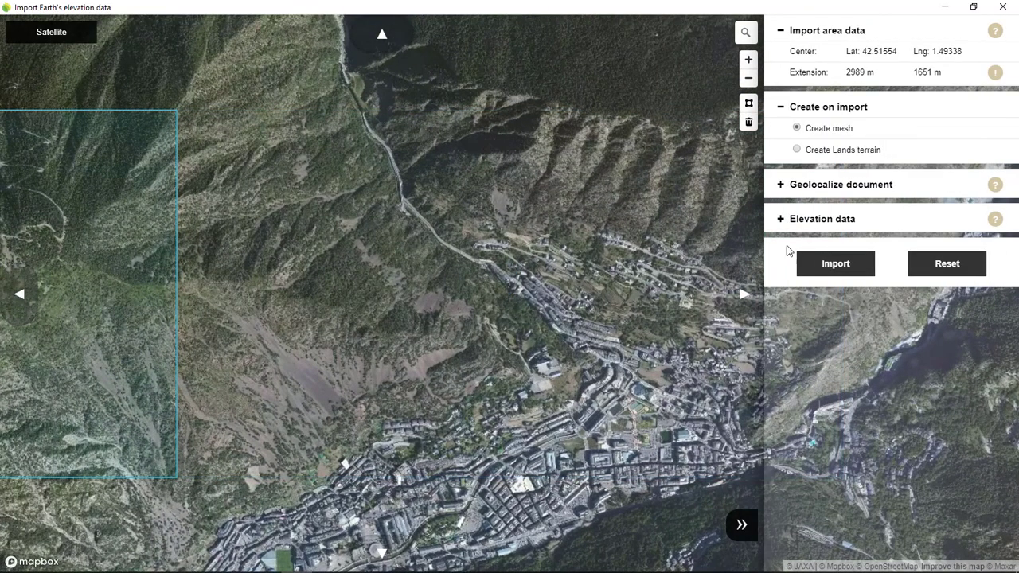
pyautogui.click(830, 270)
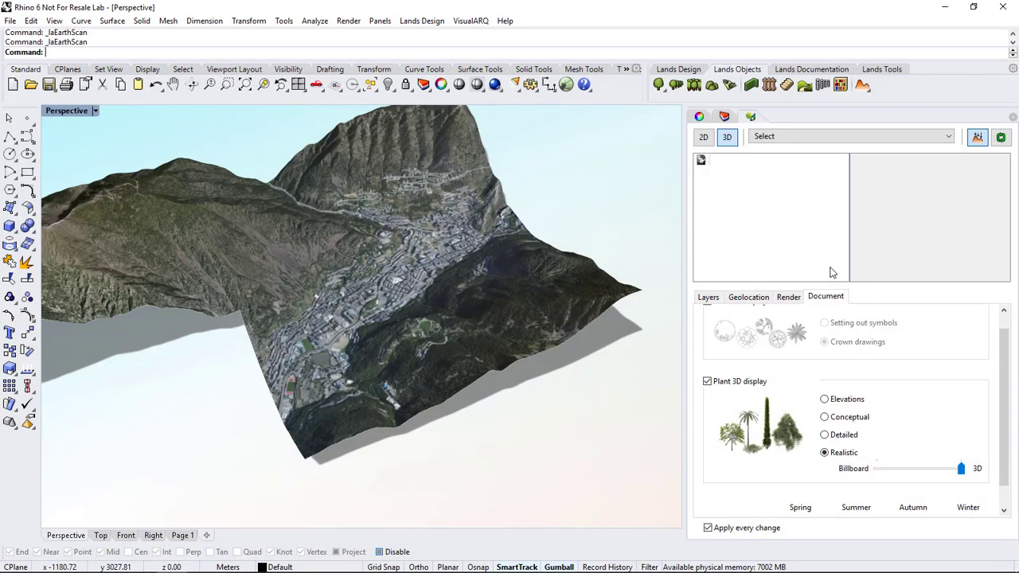
# Rerun the import shifted one width south and add a fourth terrain tile
pyautogui.rightClick(443, 53)
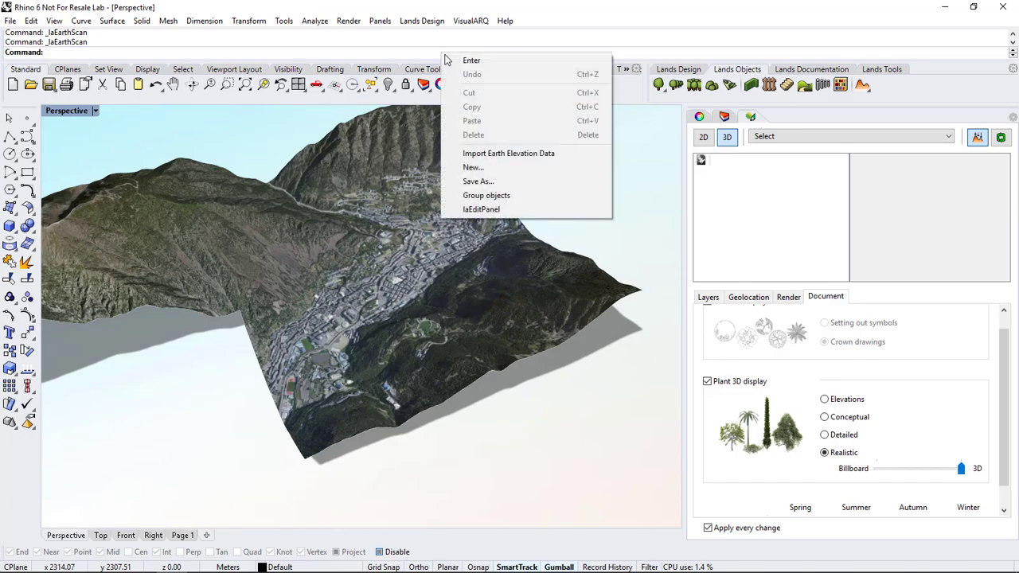
pyautogui.click(481, 152)
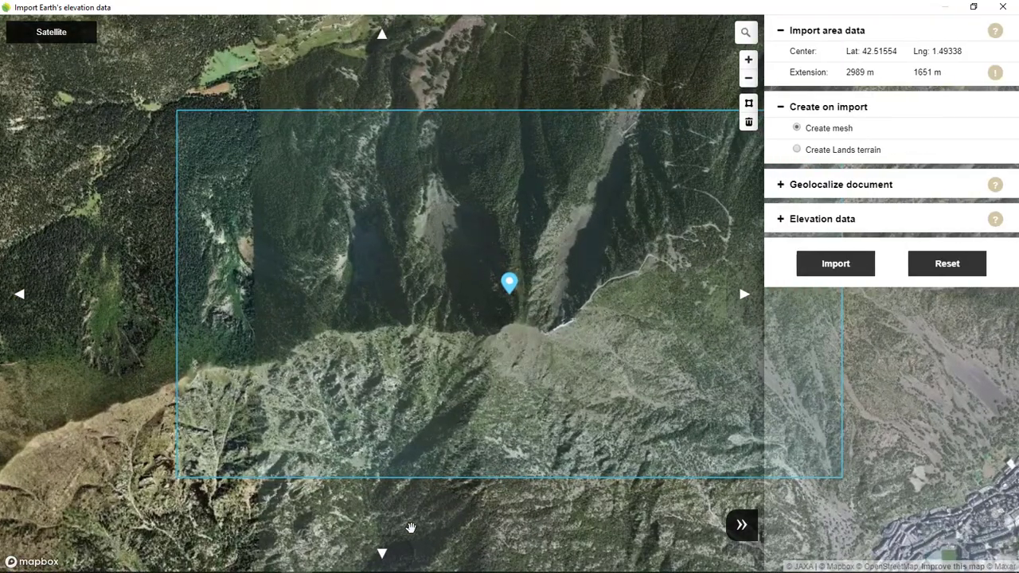
pyautogui.click(383, 553)
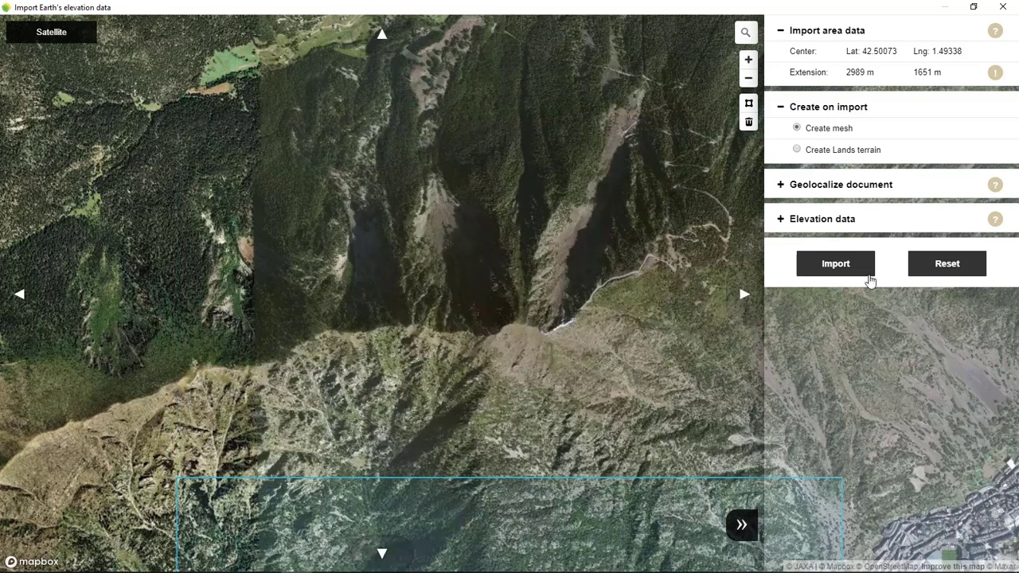
pyautogui.click(846, 263)
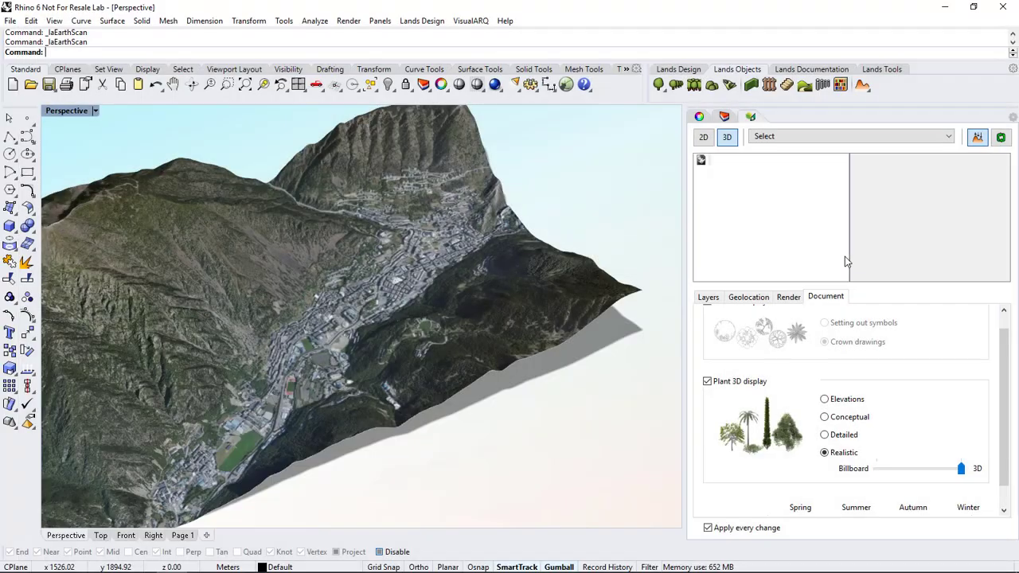
# Select all four terrain tiles with a window selection from a top-down view
pyautogui.moveTo(673, 263); pyautogui.dragTo(525, 263, button='right')
pyautogui.click(322, 264)
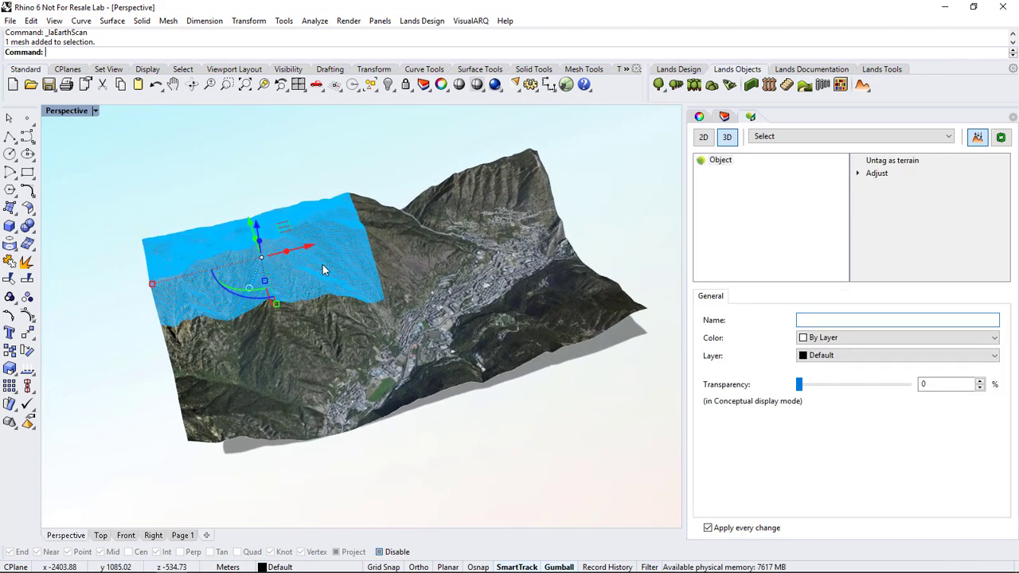
pyautogui.click(462, 248)
pyautogui.click(503, 318)
pyautogui.click(370, 353)
pyautogui.click(555, 430)
pyautogui.moveTo(555, 430); pyautogui.dragTo(332, 269)
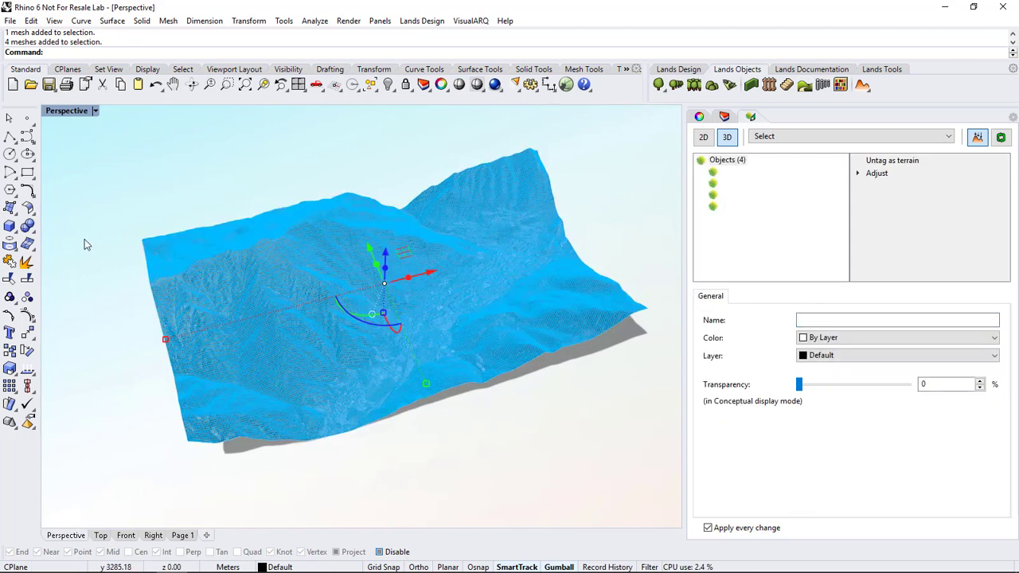
# Group the four terrain meshes and confirm they now select as one
pyautogui.click(9, 297)
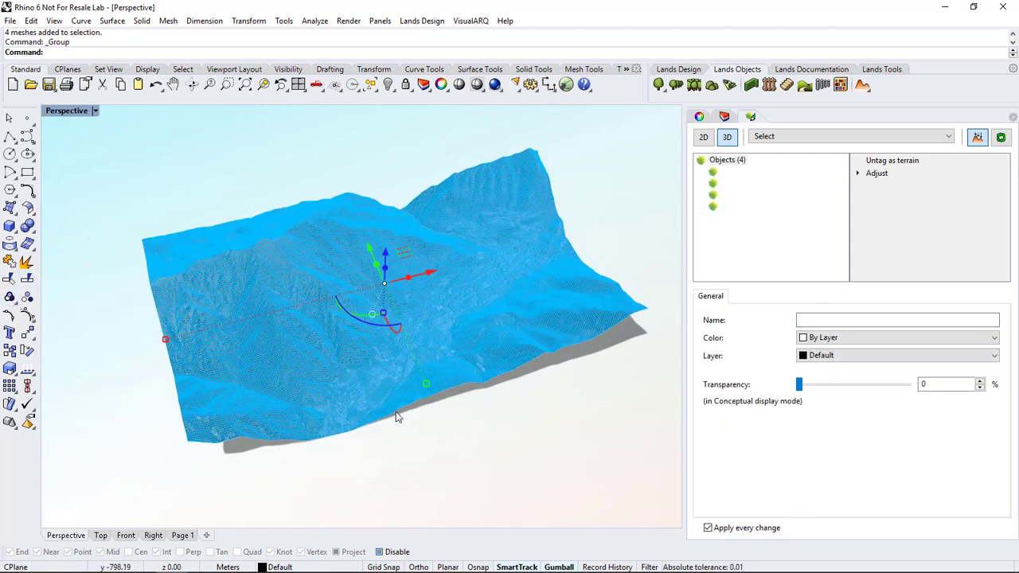
pyautogui.click(415, 434)
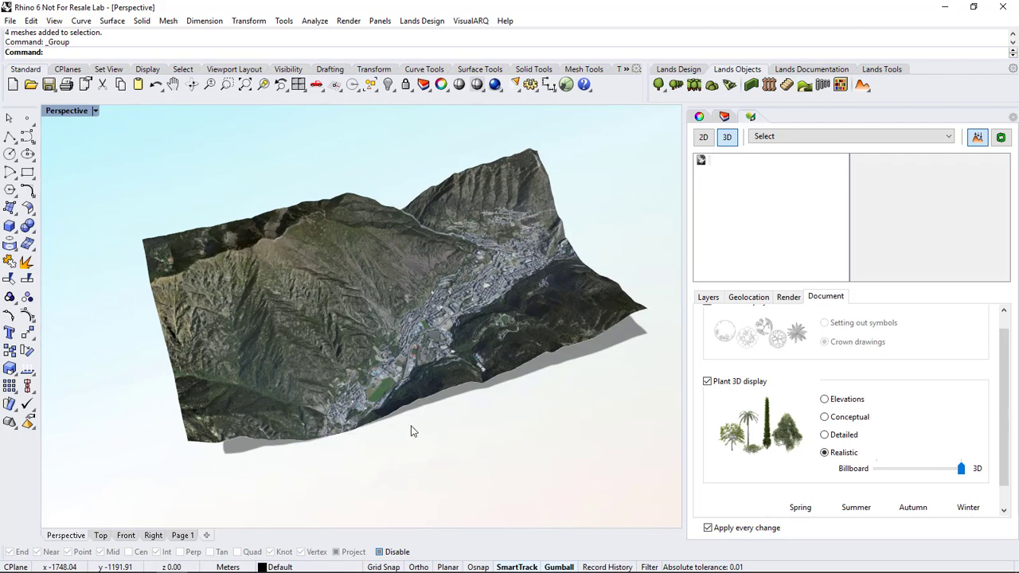
pyautogui.click(345, 355)
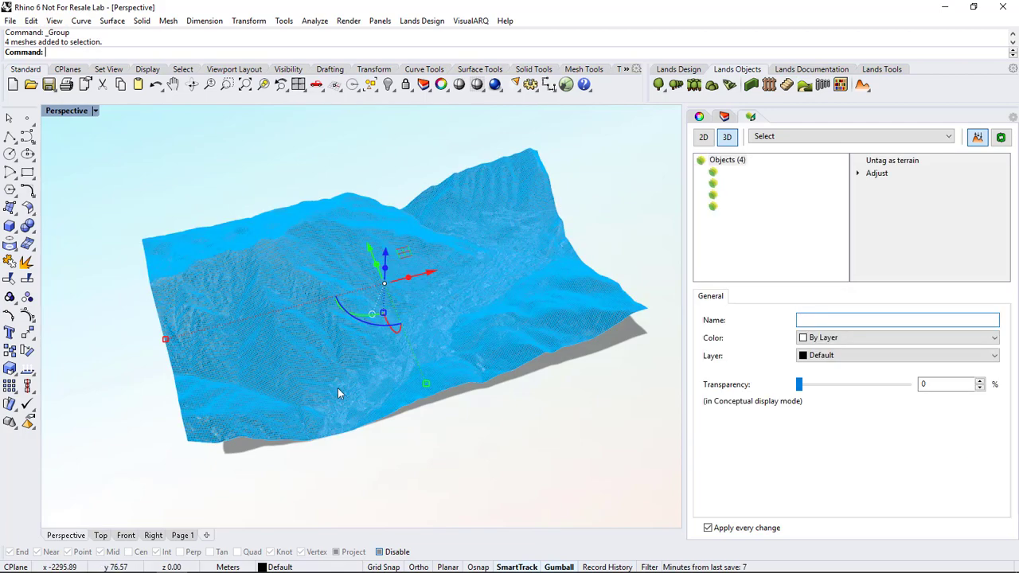
pyautogui.click(348, 453)
pyautogui.scroll(8, 506, 363)
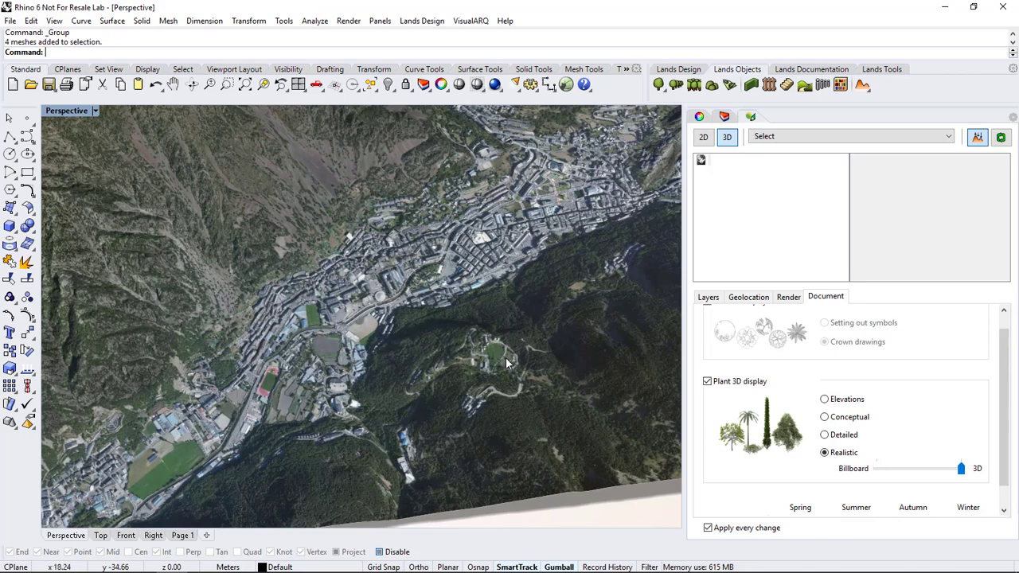
pyautogui.moveTo(507, 363); pyautogui.dragTo(495, 335, button='right')
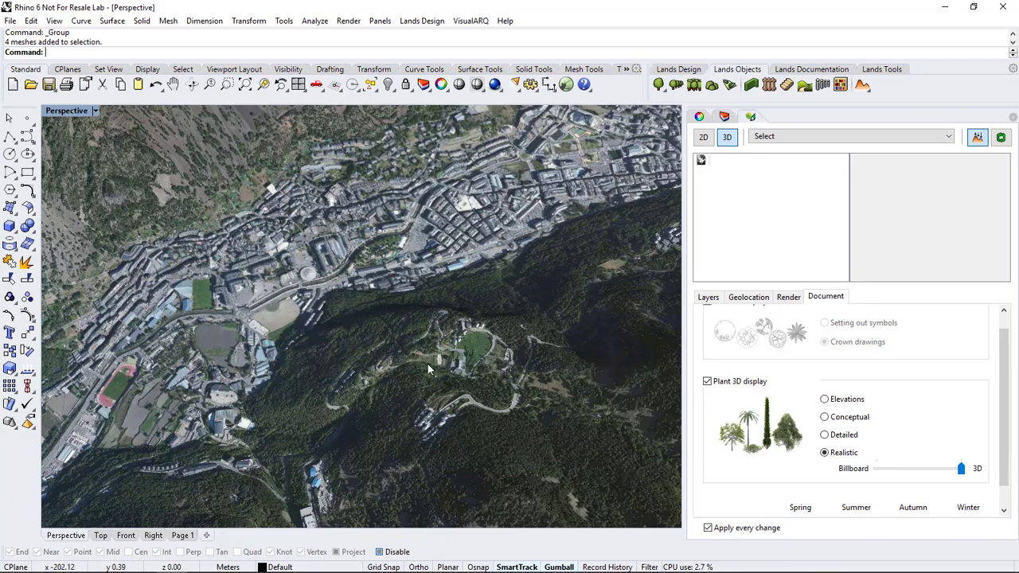
# Restart the elevation import, shift it east, and draw a 781 × 518 m area over the wooded hill
pyautogui.click(865, 87)
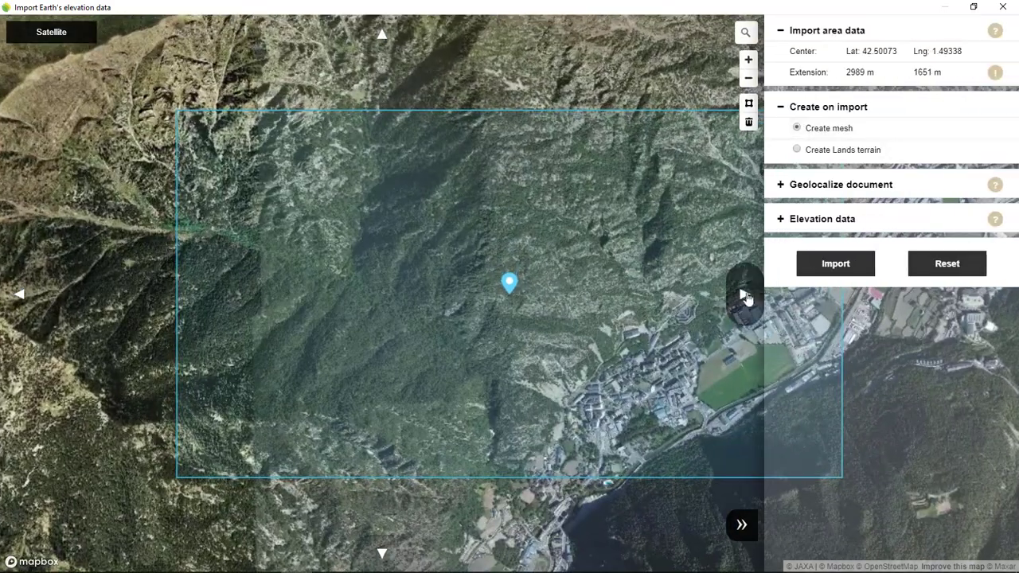
pyautogui.click(746, 297)
pyautogui.moveTo(549, 269); pyautogui.dragTo(171, 232)
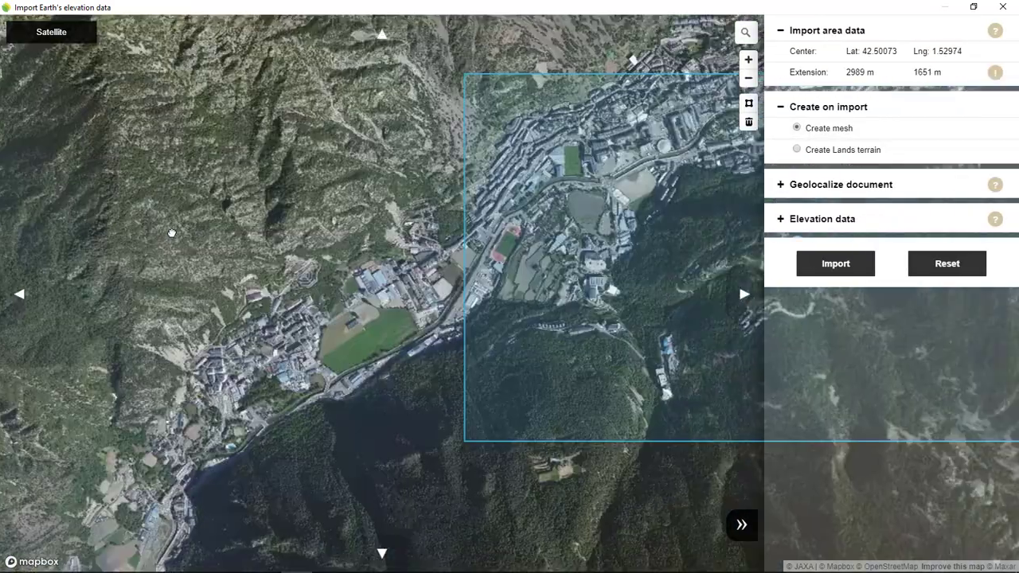
pyautogui.moveTo(516, 267)
pyautogui.mouseDown()
pyautogui.moveTo(289, 281)
pyautogui.moveTo(266, 305)
pyautogui.moveTo(285, 316)
pyautogui.mouseUp()
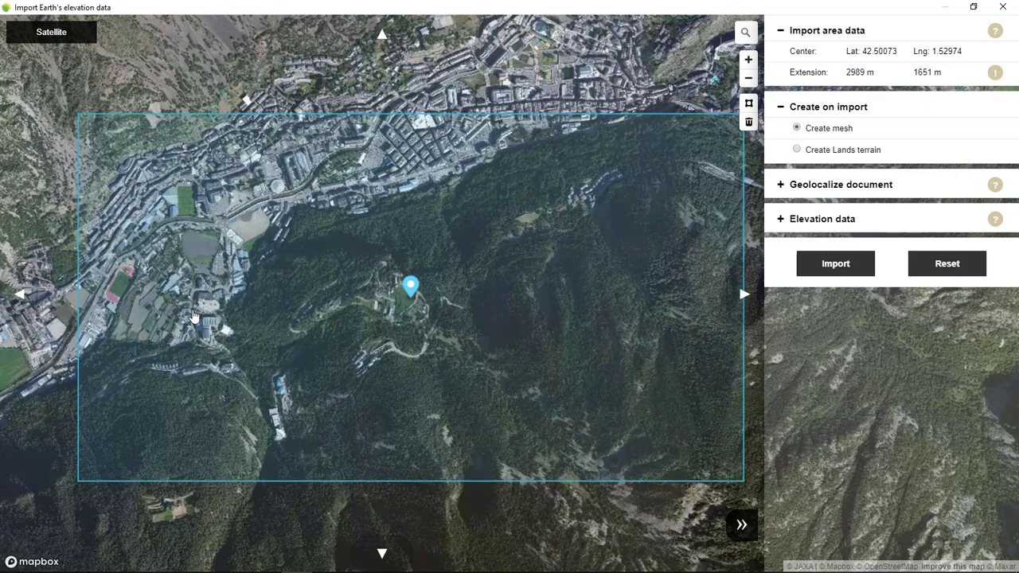
pyautogui.click(749, 103)
pyautogui.moveTo(303, 257); pyautogui.dragTo(477, 373)
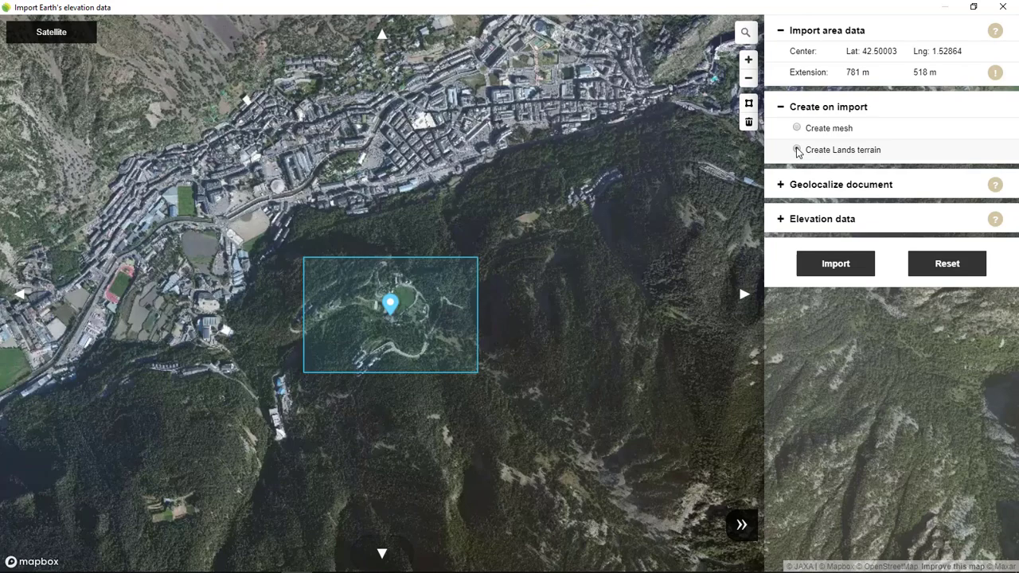
# Import the small hill area as a 10 m-grid Lands terrain, hide the four city meshes, and zoom to the terrain
pyautogui.click(857, 268)
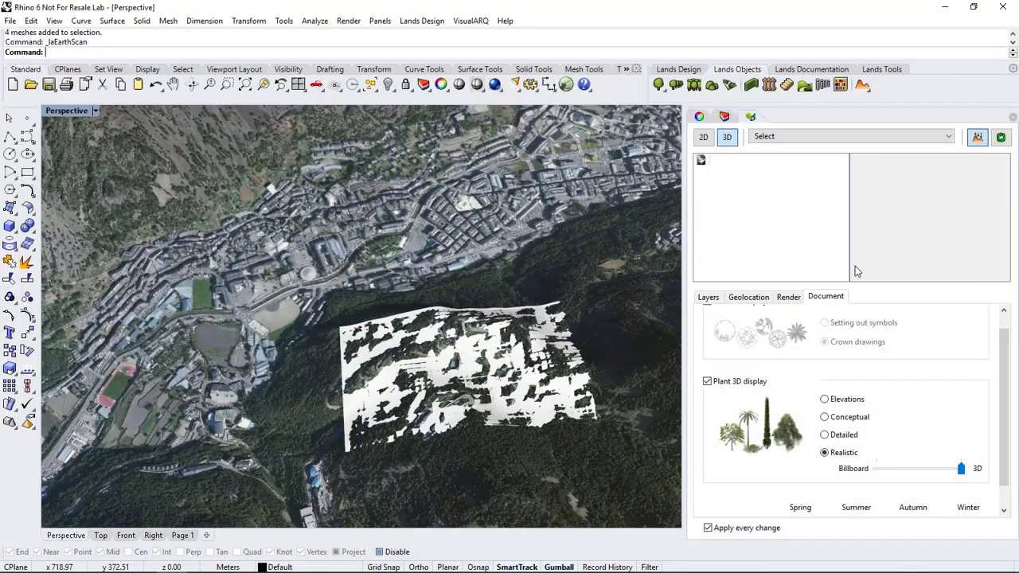
pyautogui.moveTo(573, 378); pyautogui.dragTo(476, 296, button='right')
pyautogui.click(476, 296)
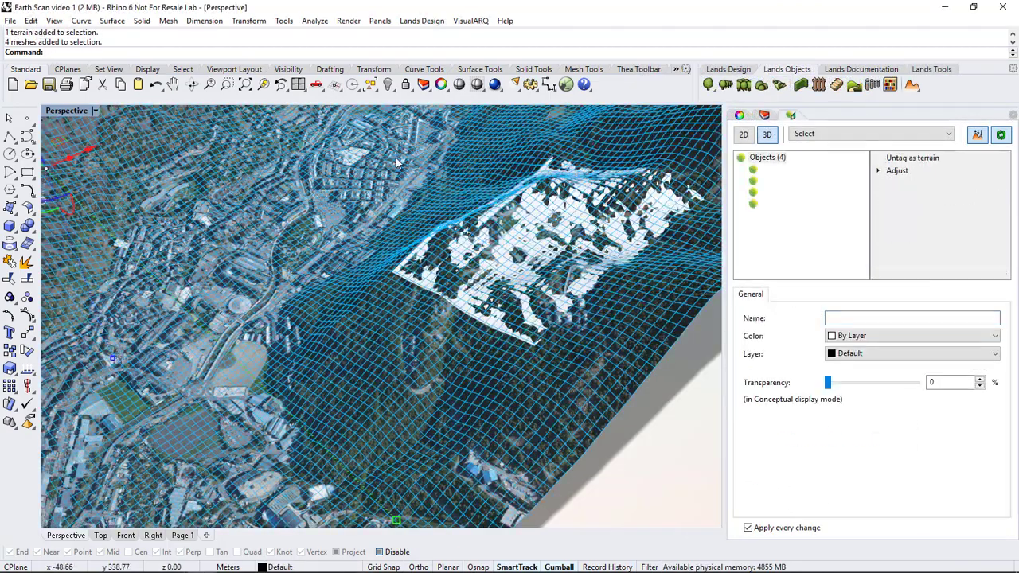
pyautogui.click(388, 85)
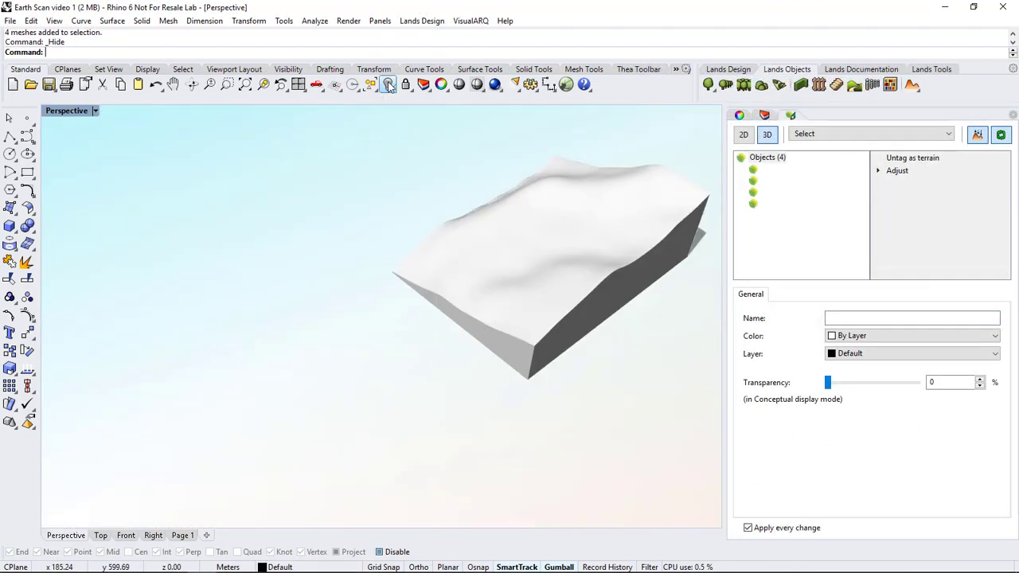
pyautogui.click(504, 247)
pyautogui.scroll(5, 502, 263)
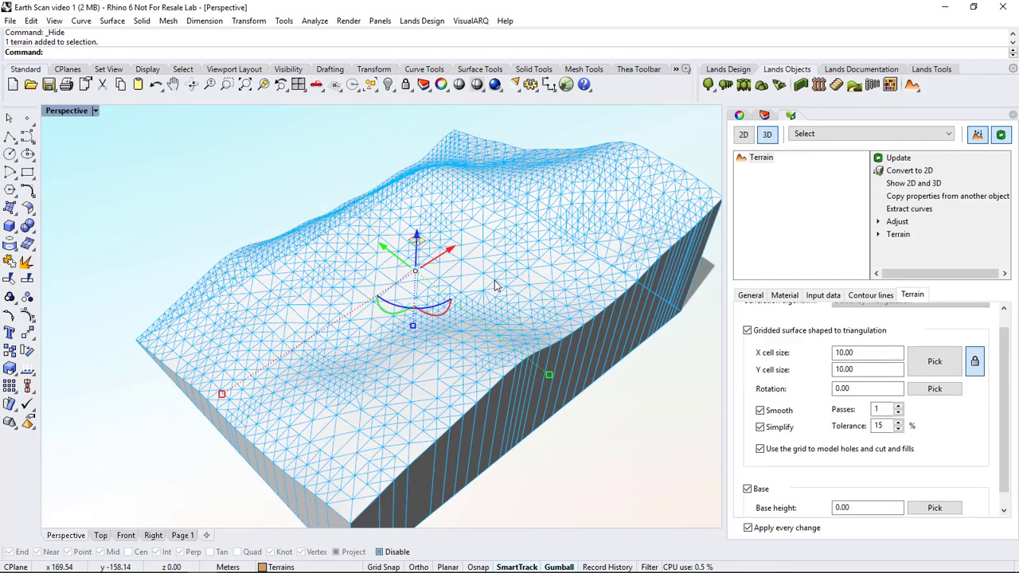
# Display the terrain in both 2D and 3D with contour lines spaced 1 m apart
pyautogui.click(901, 184)
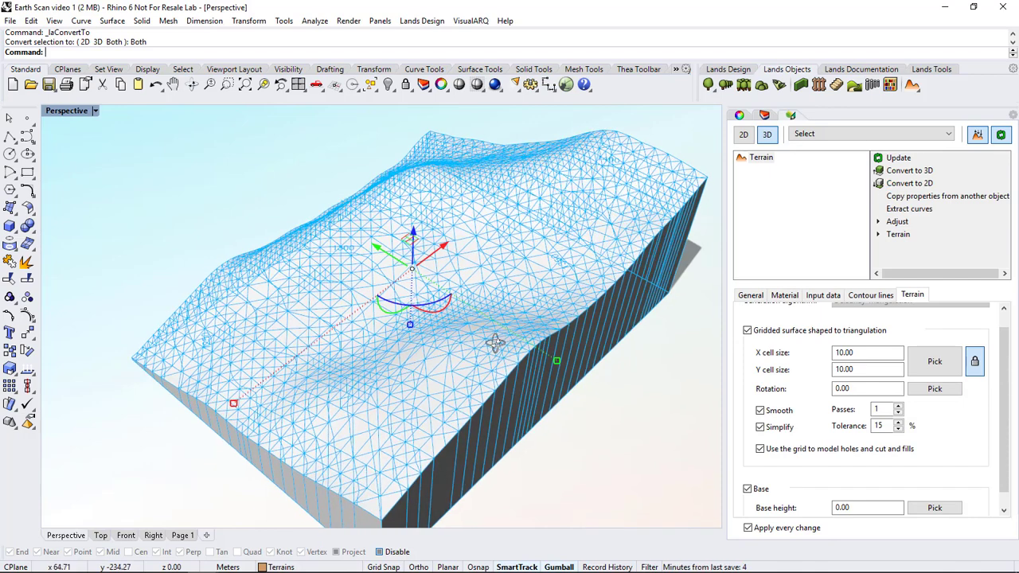
pyautogui.click(870, 295)
pyautogui.doubleClick(891, 336)
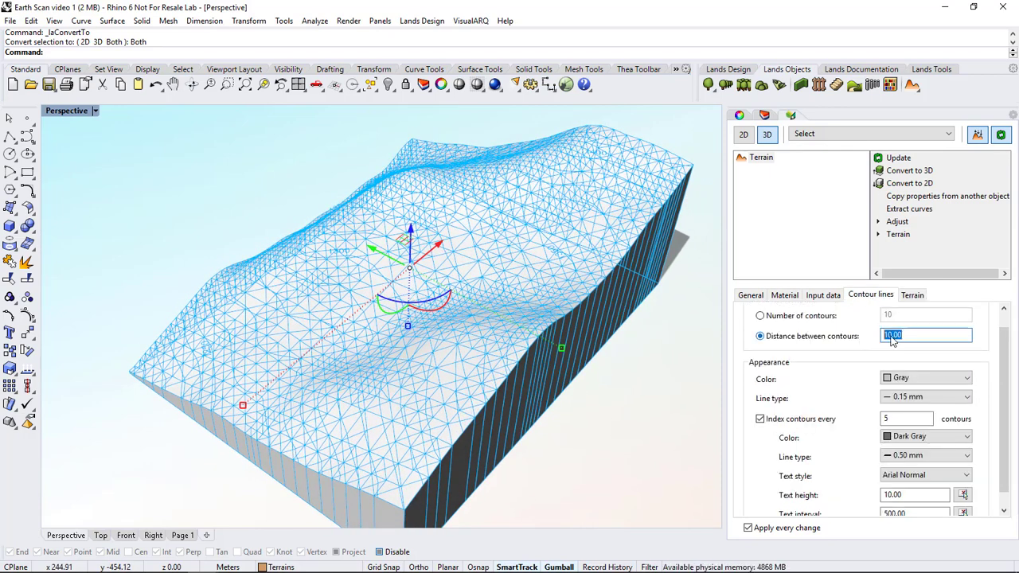
pyautogui.write('1')
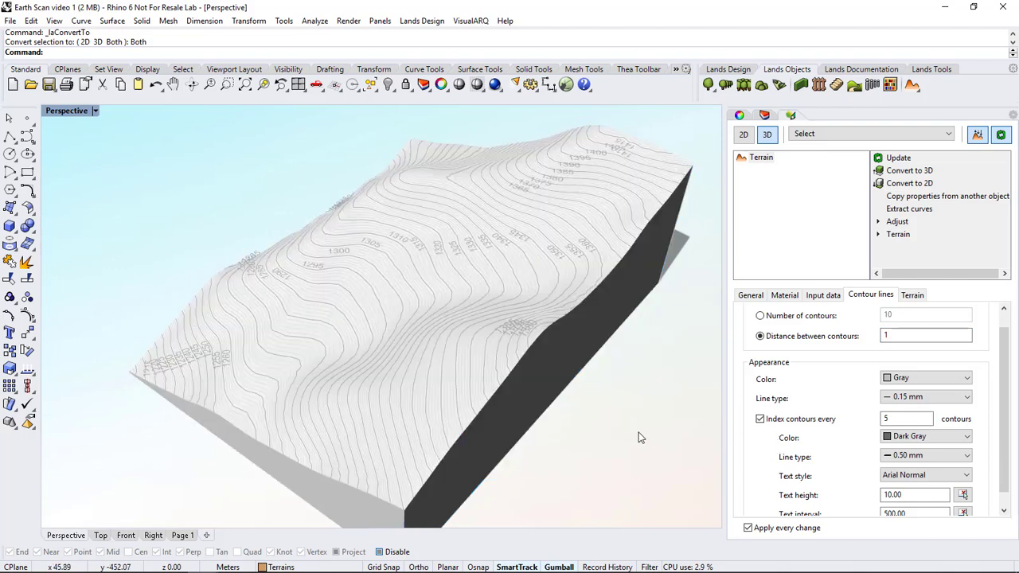
# Check the labelled contours, then reselect the terrain and expand its Terrain editing commands
pyautogui.click(641, 438)
pyautogui.click(525, 343)
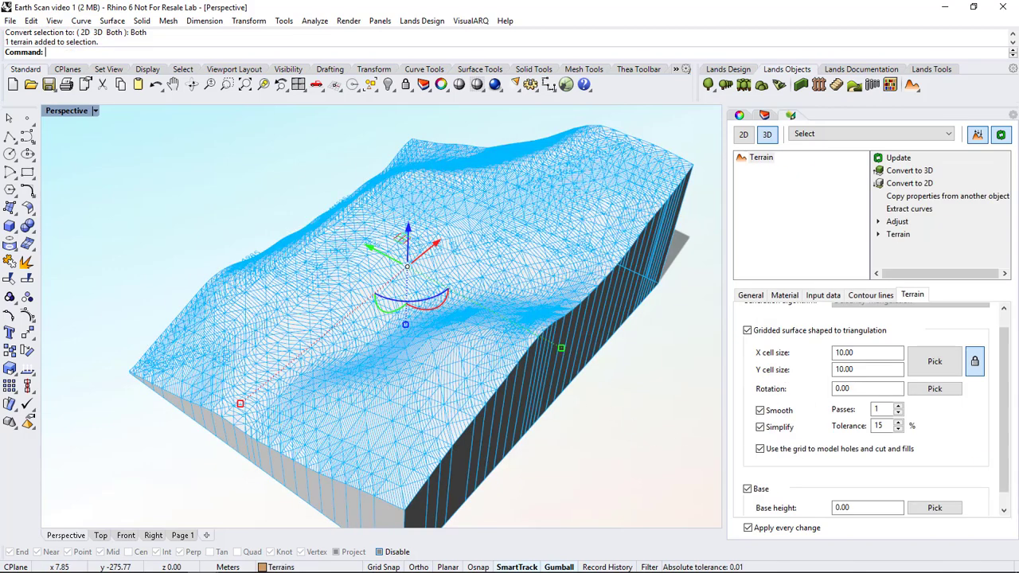
pyautogui.click(895, 236)
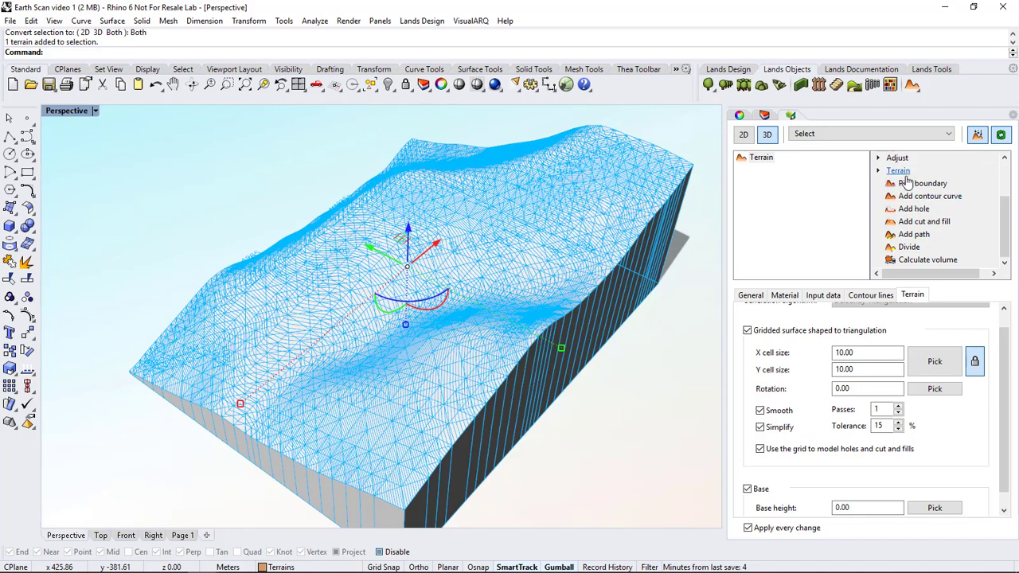